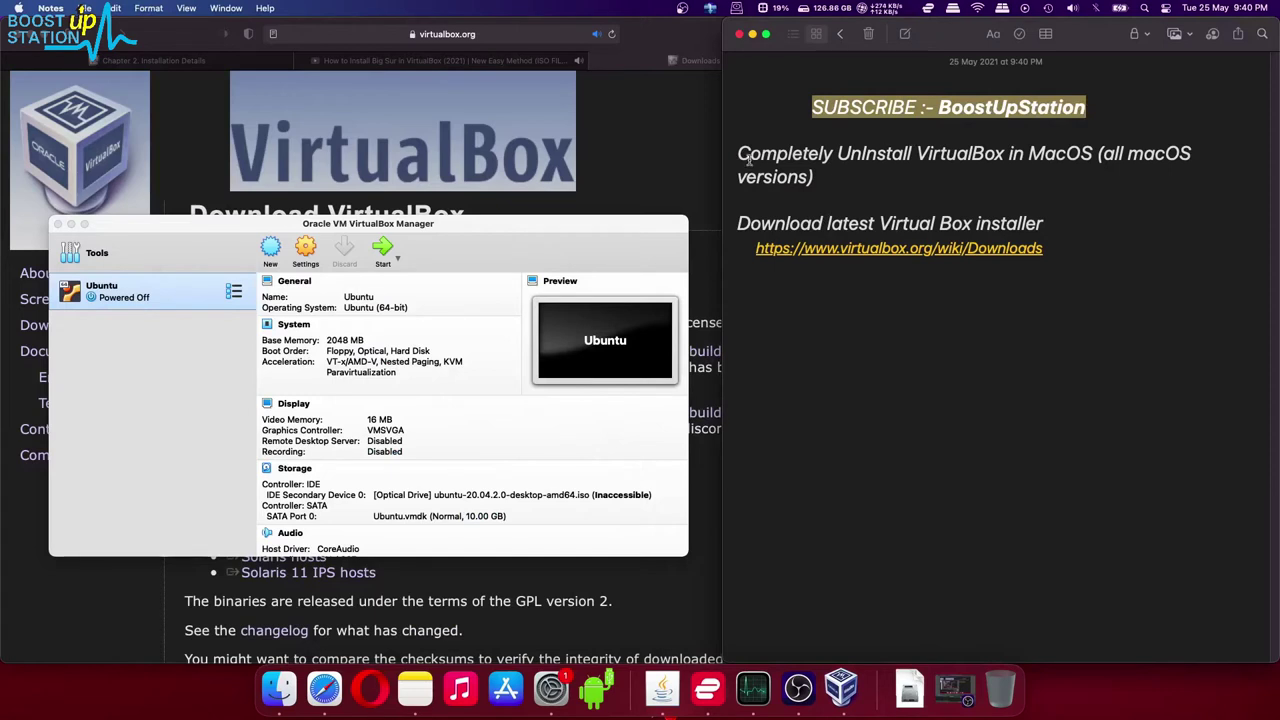
Quit the running Oracle VM VirtualBox Manager before uninstalling it
drag(750, 155, 920, 175)
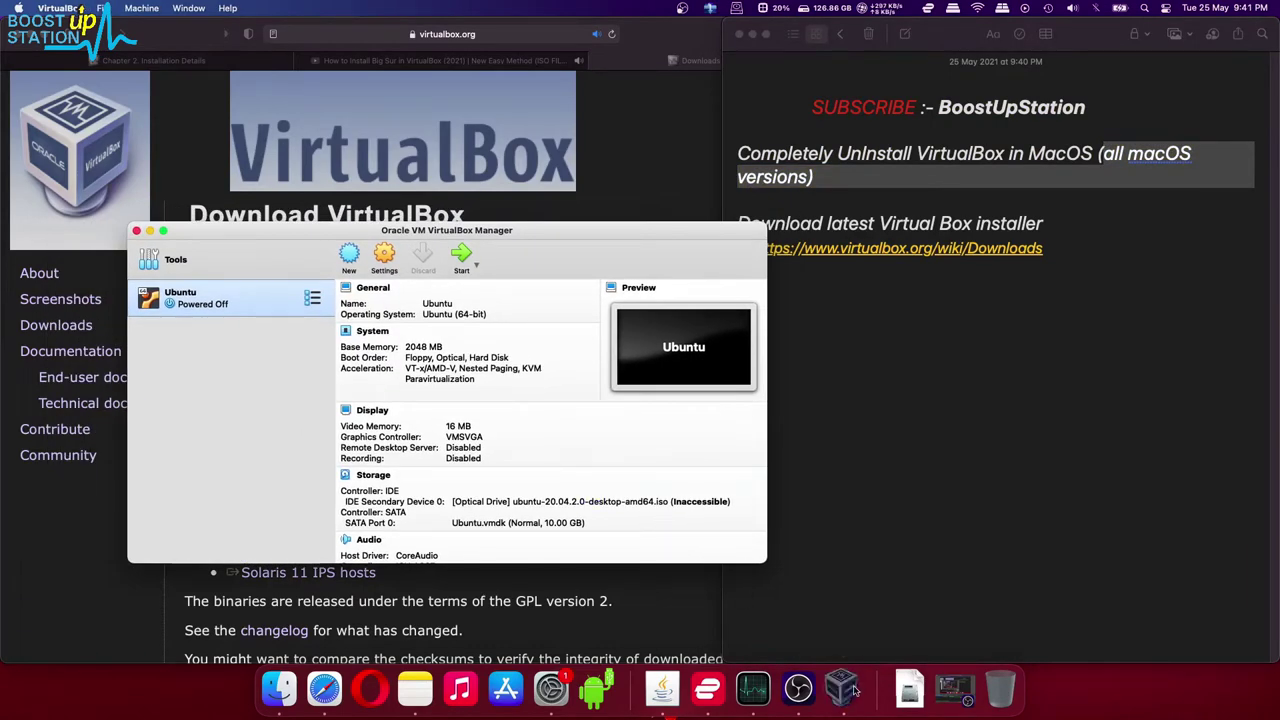
right_click(855, 690)
click(848, 640)
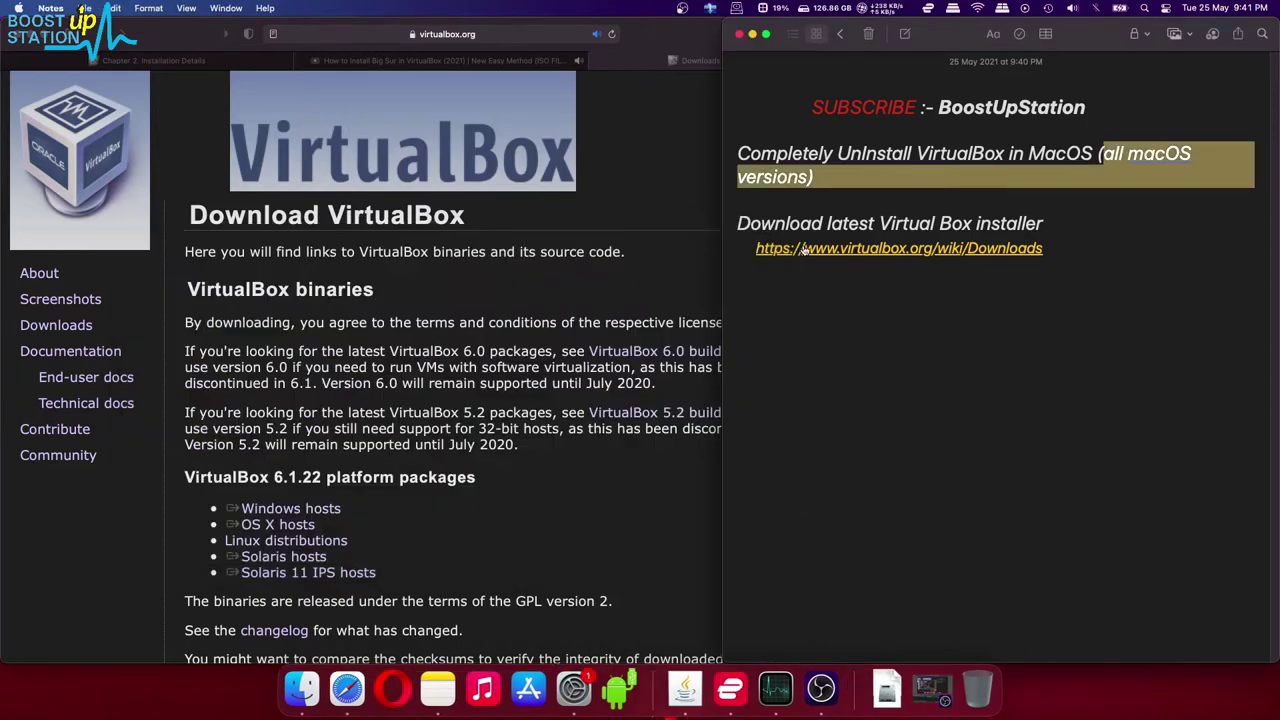
click(572, 314)
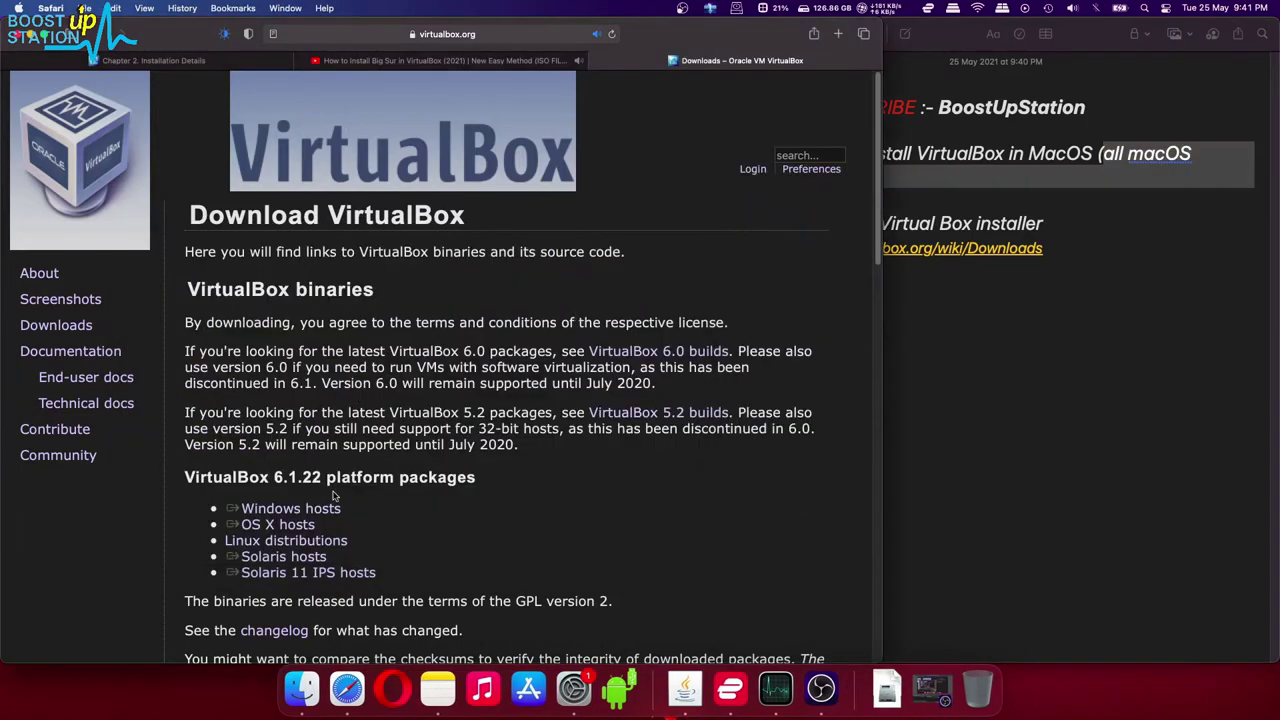
click(295, 525)
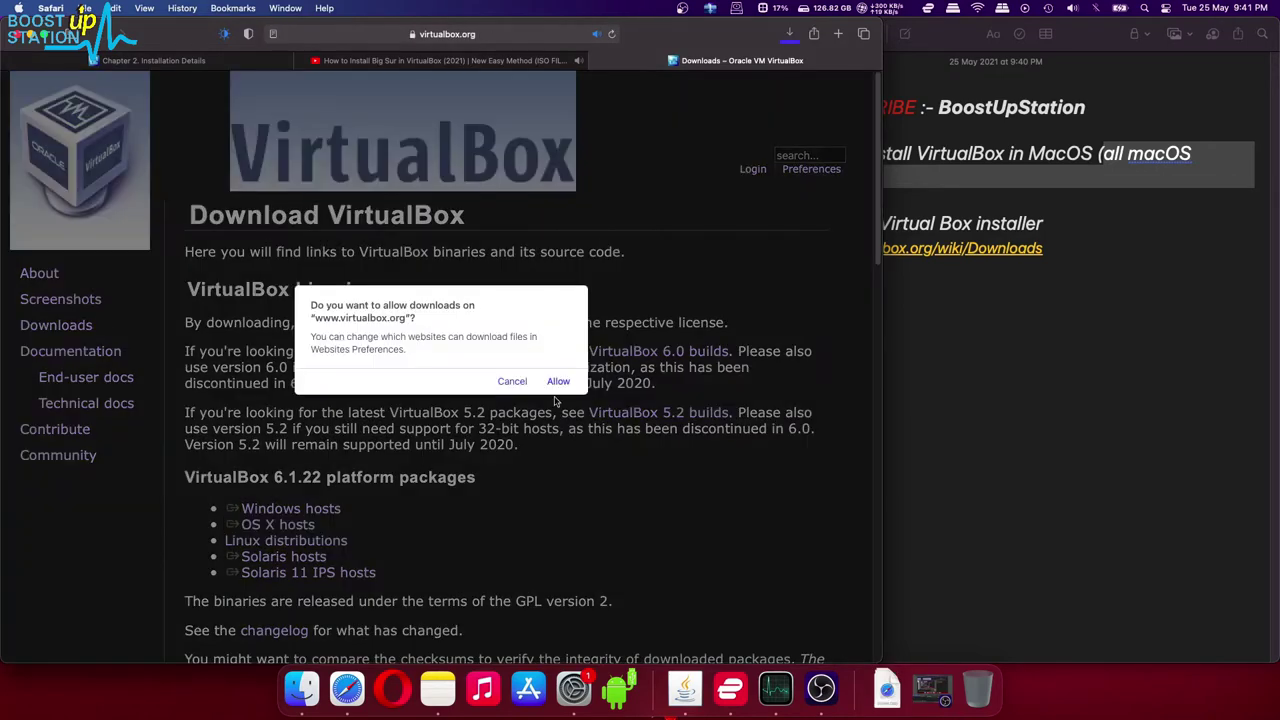
click(558, 381)
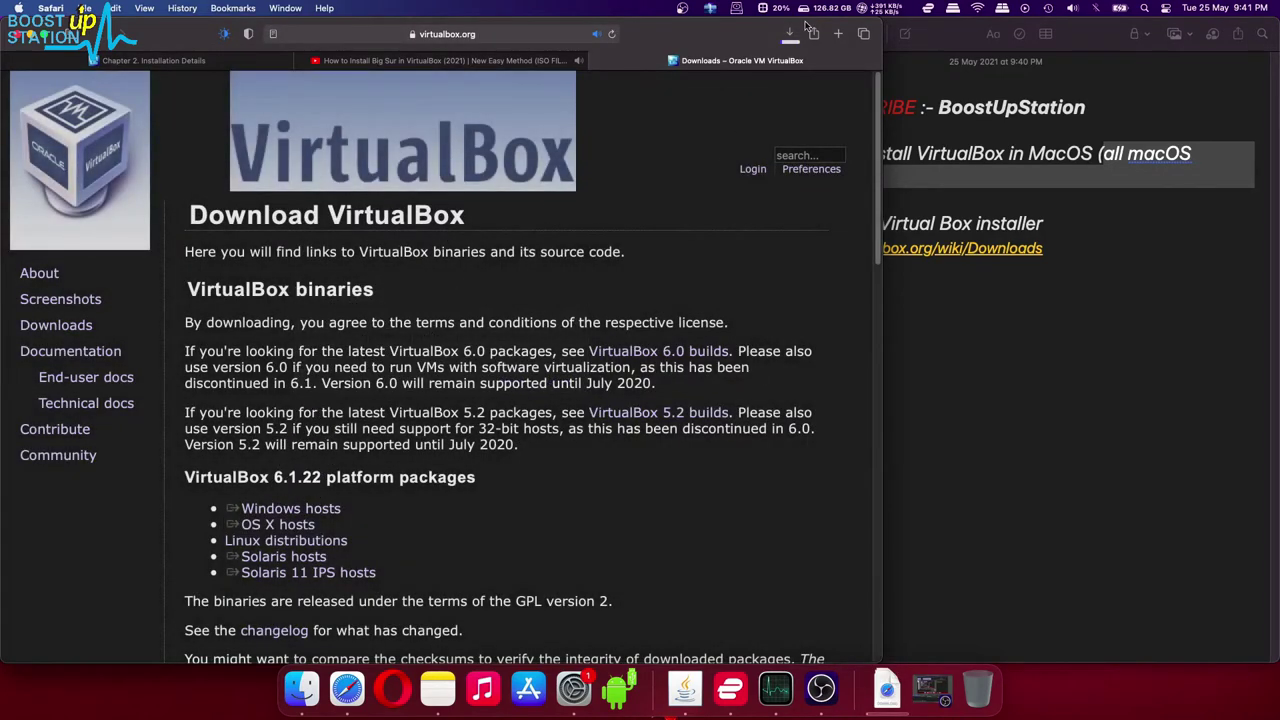
click(790, 33)
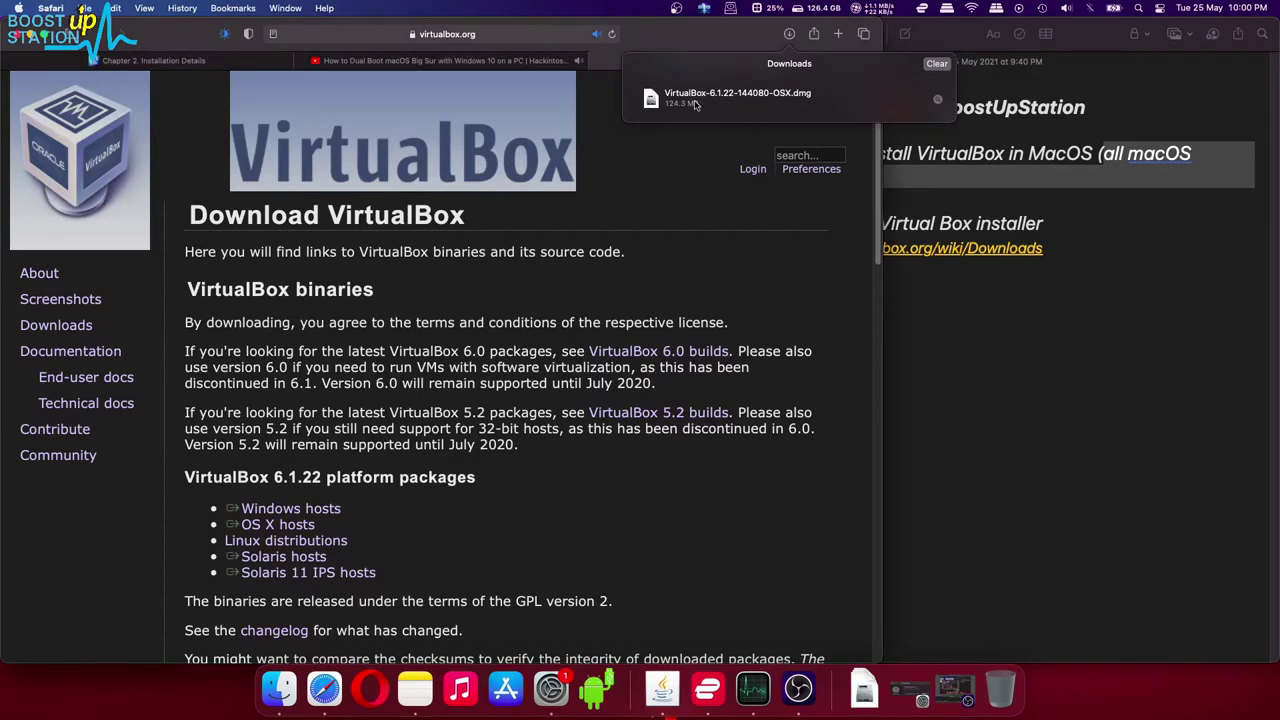
click(726, 97)
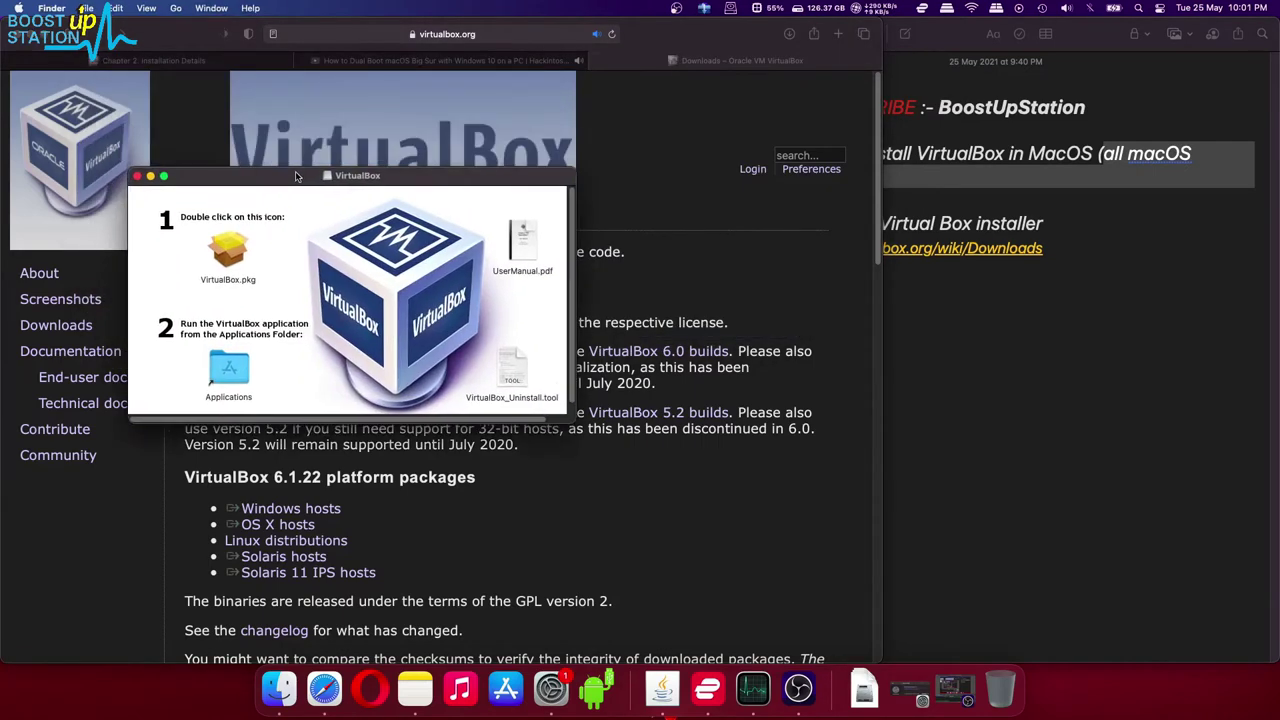
Try to run VirtualBox_Uninstall.tool from the VirtualBox disk image and dismiss the resulting alert
click(526, 388)
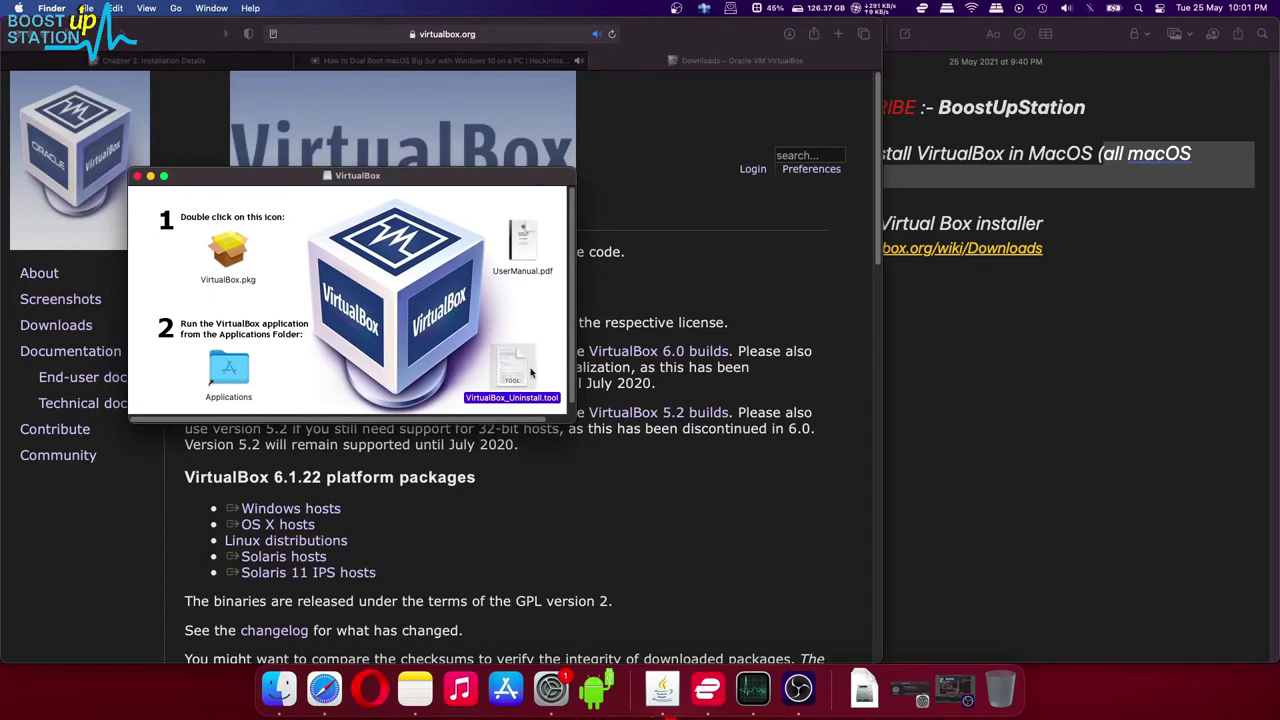
scroll(513, 385, down, 1)
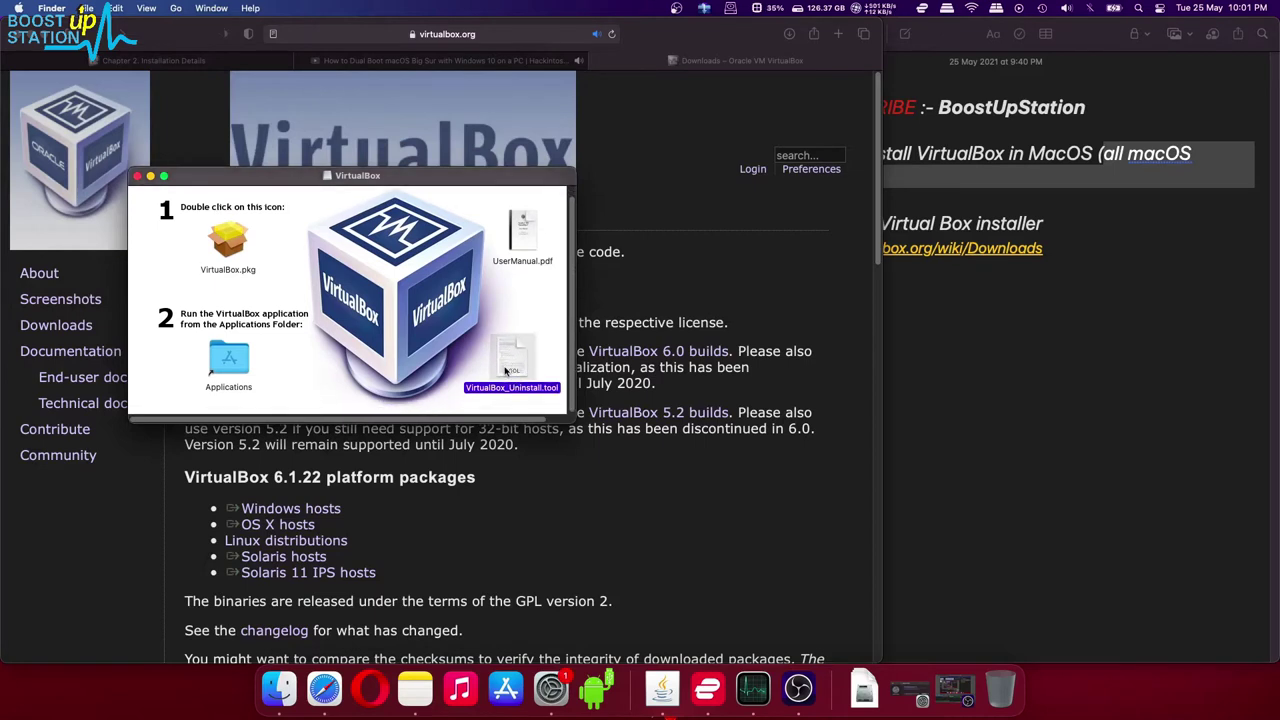
double_click(509, 371)
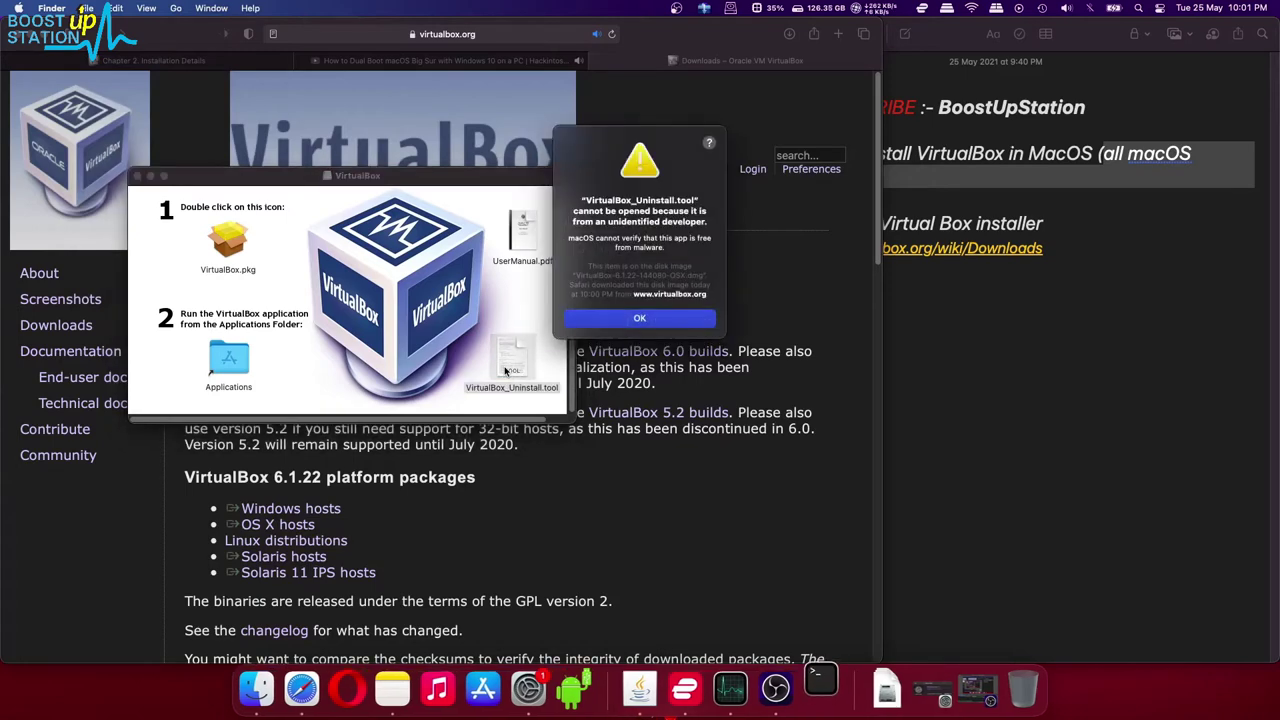
click(610, 321)
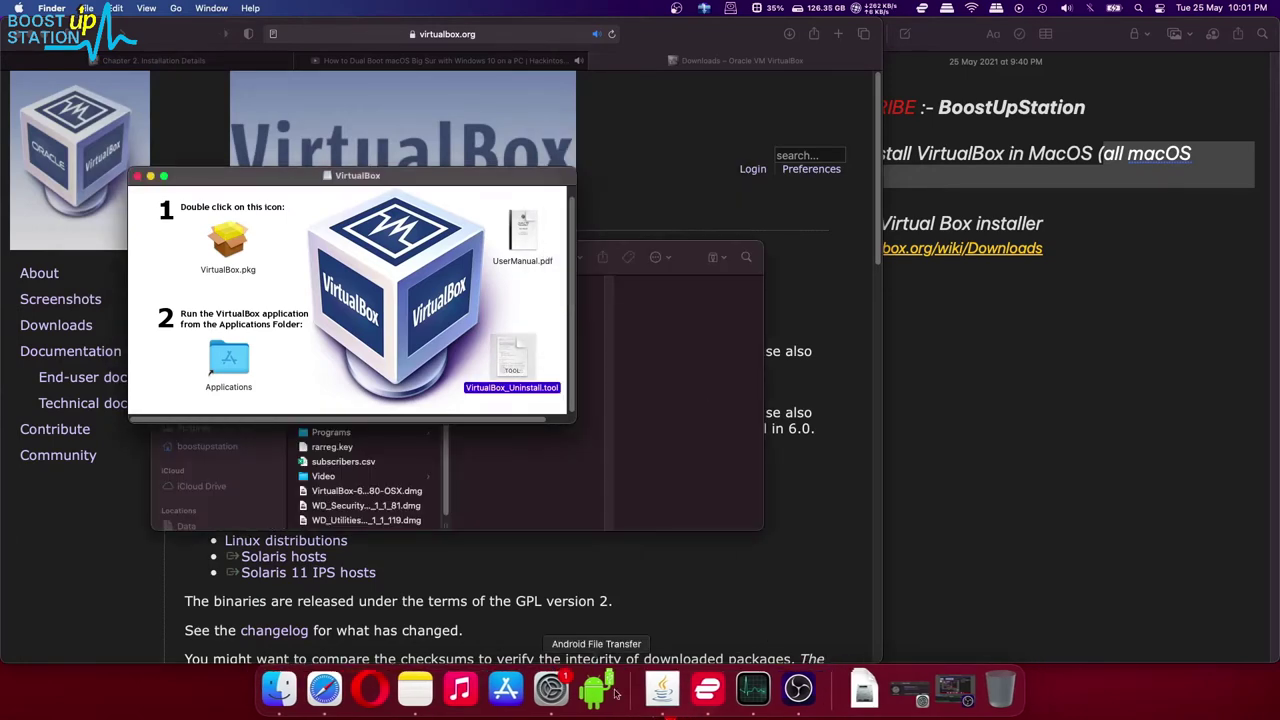
Allow the blocked VirtualBox_Uninstall.tool to open anyway in the general Security & Privacy settings of System Preferences and confirm opening it
click(530, 688)
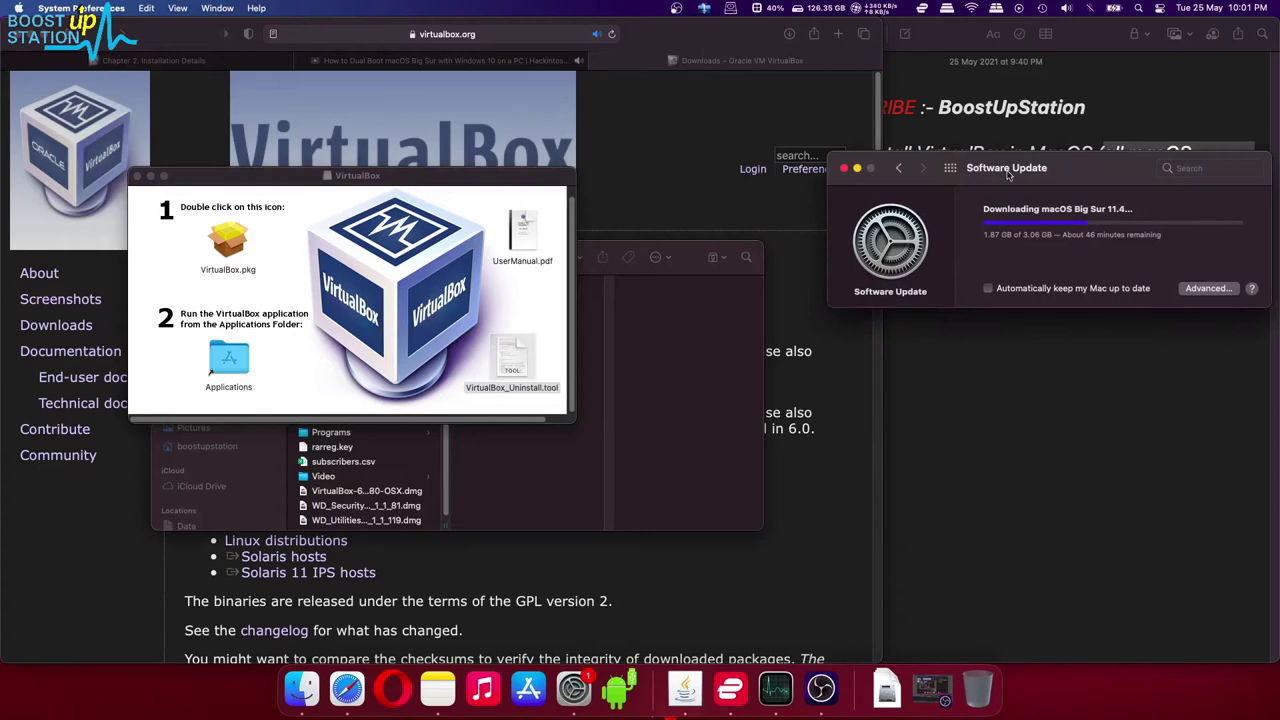
drag(1008, 175, 590, 219)
click(480, 213)
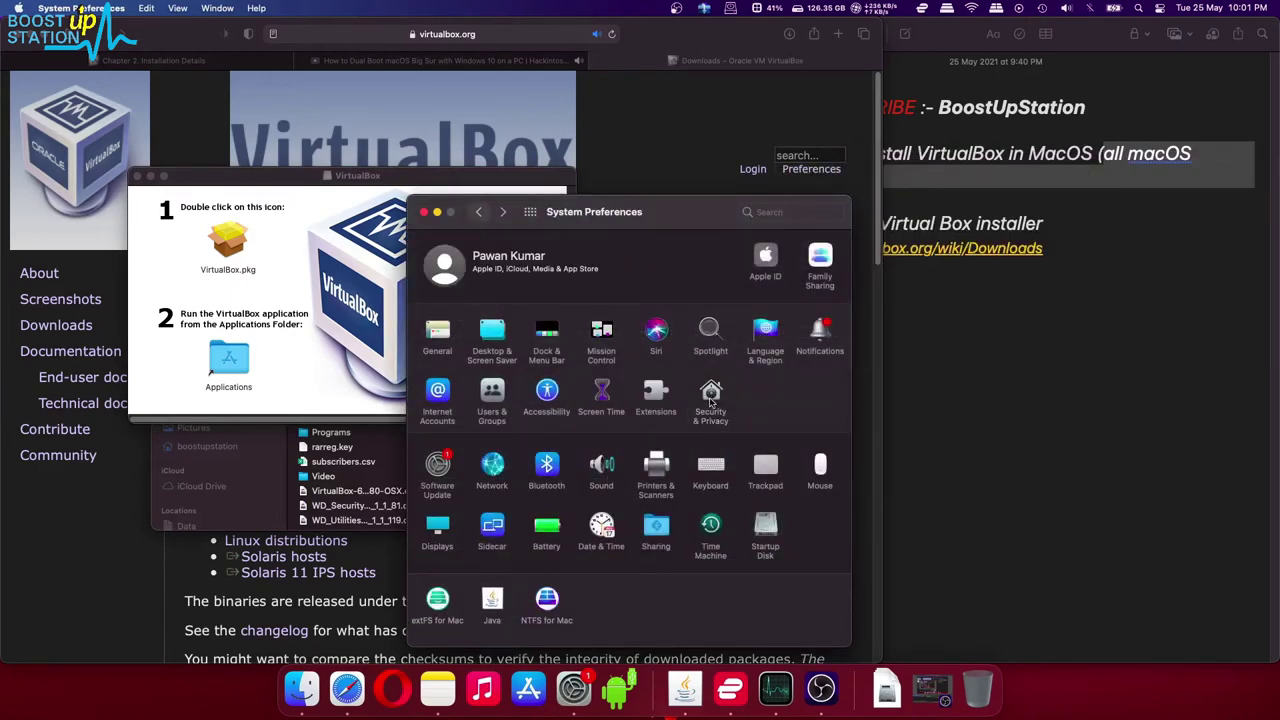
click(711, 395)
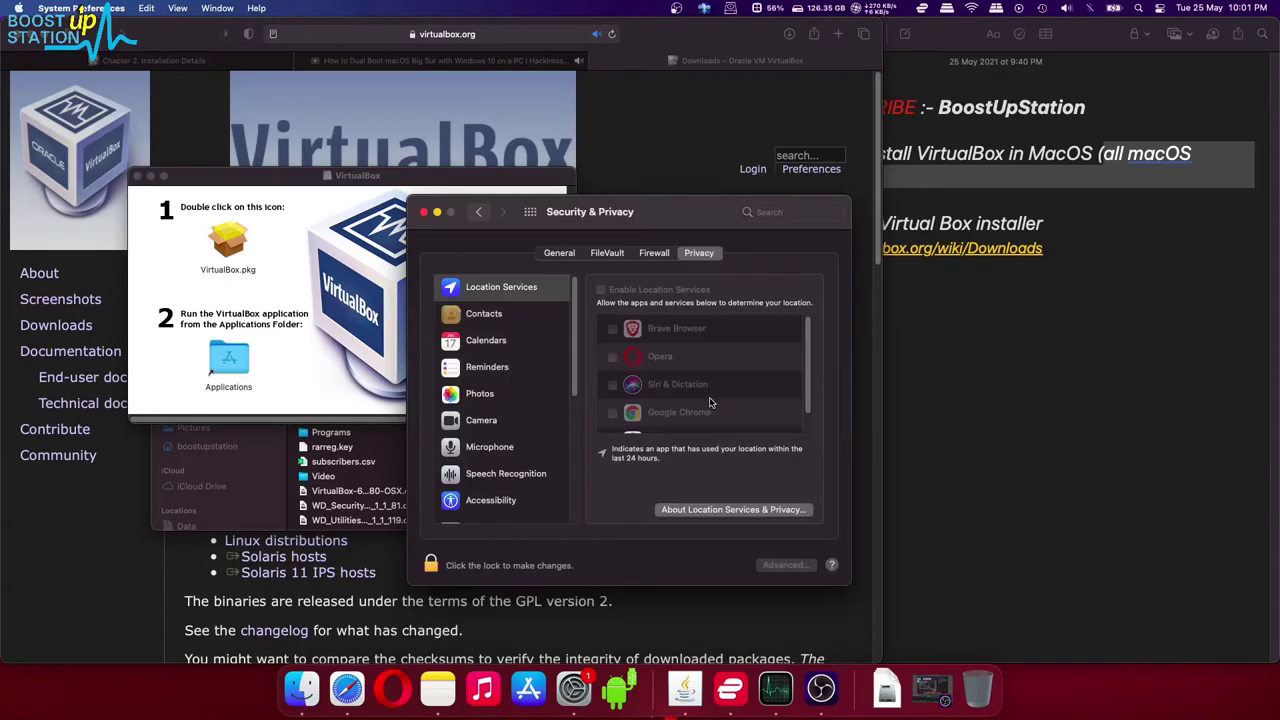
click(559, 252)
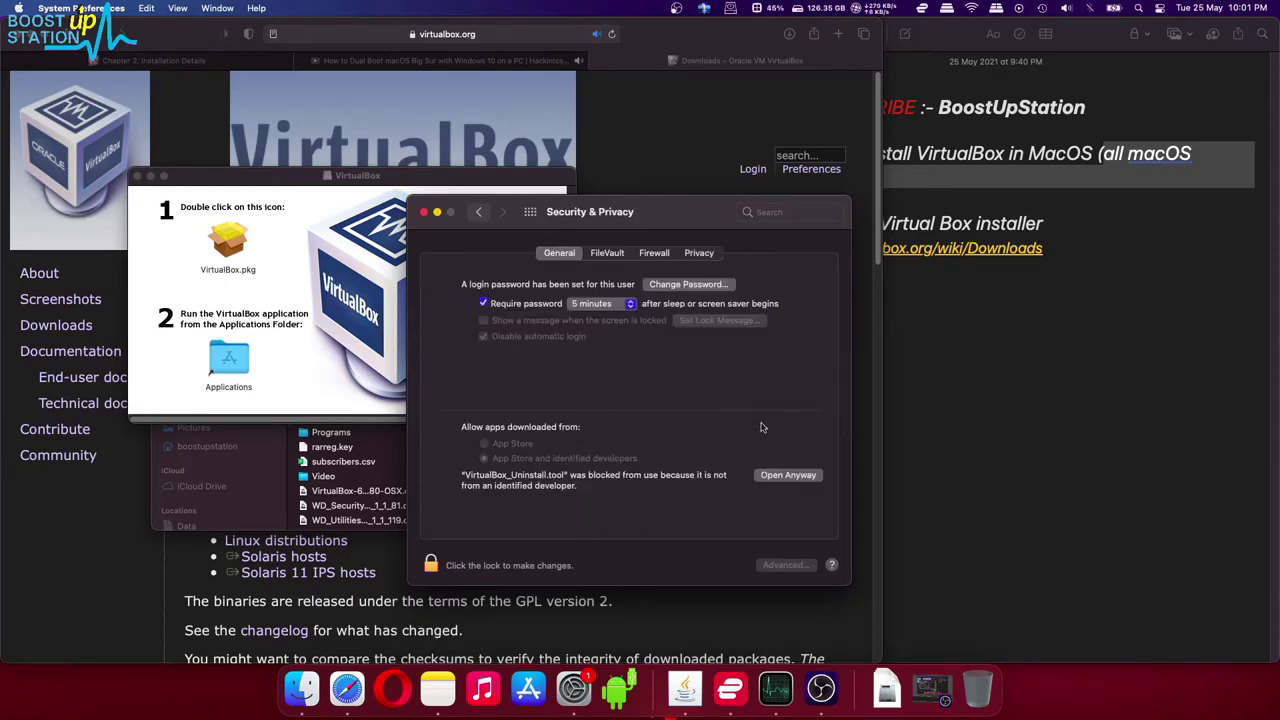
click(763, 476)
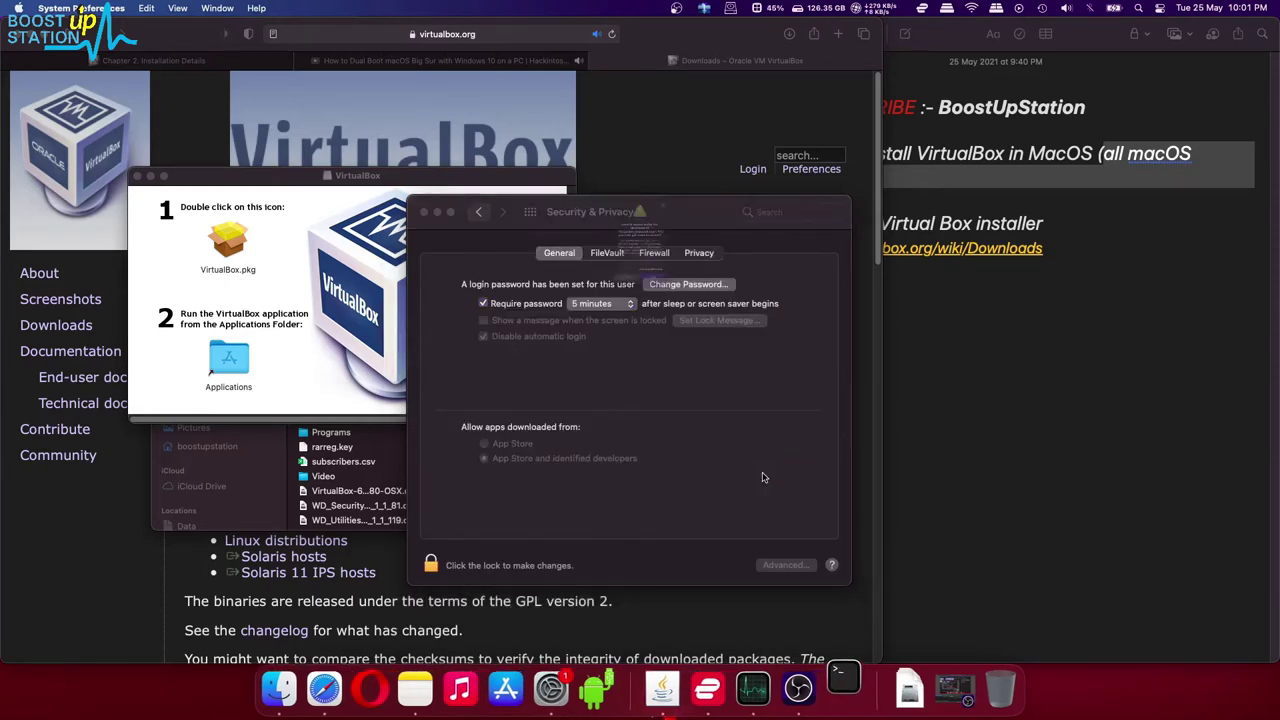
click(601, 348)
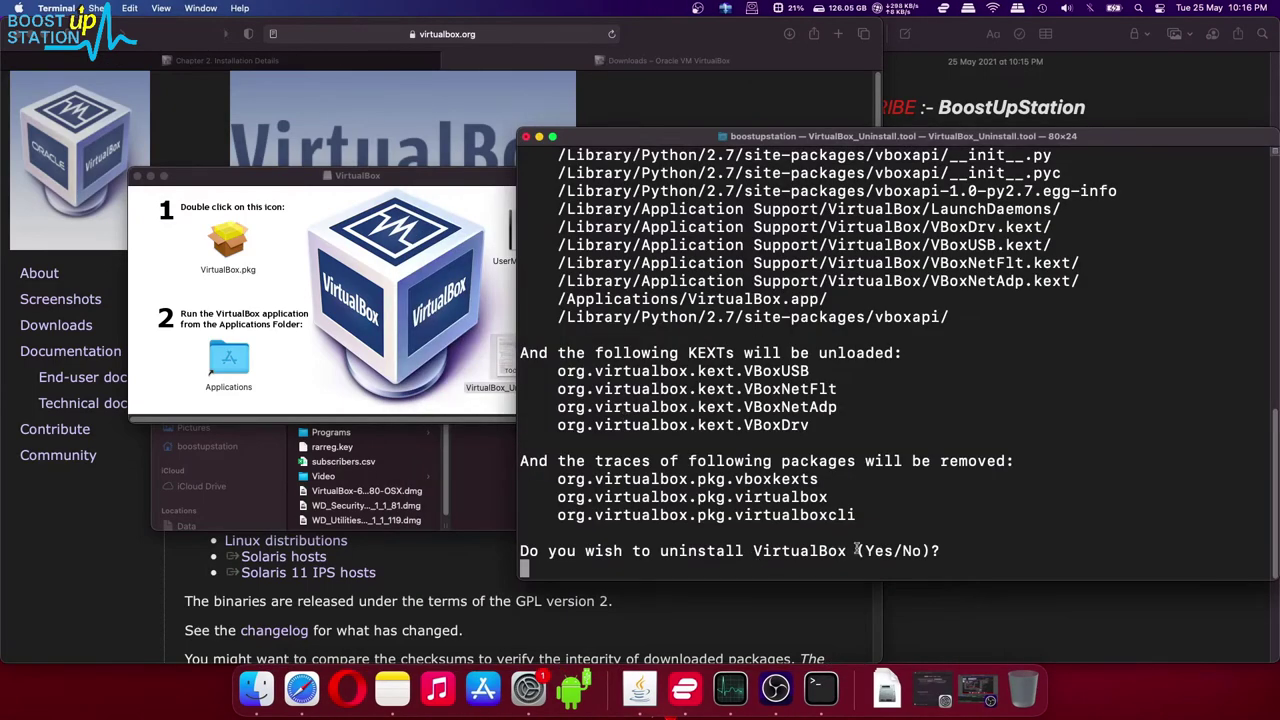
Review the list of files to remove in the uninstaller's Terminal window and answer yes to uninstalling VirtualBox
drag(857, 550, 630, 548)
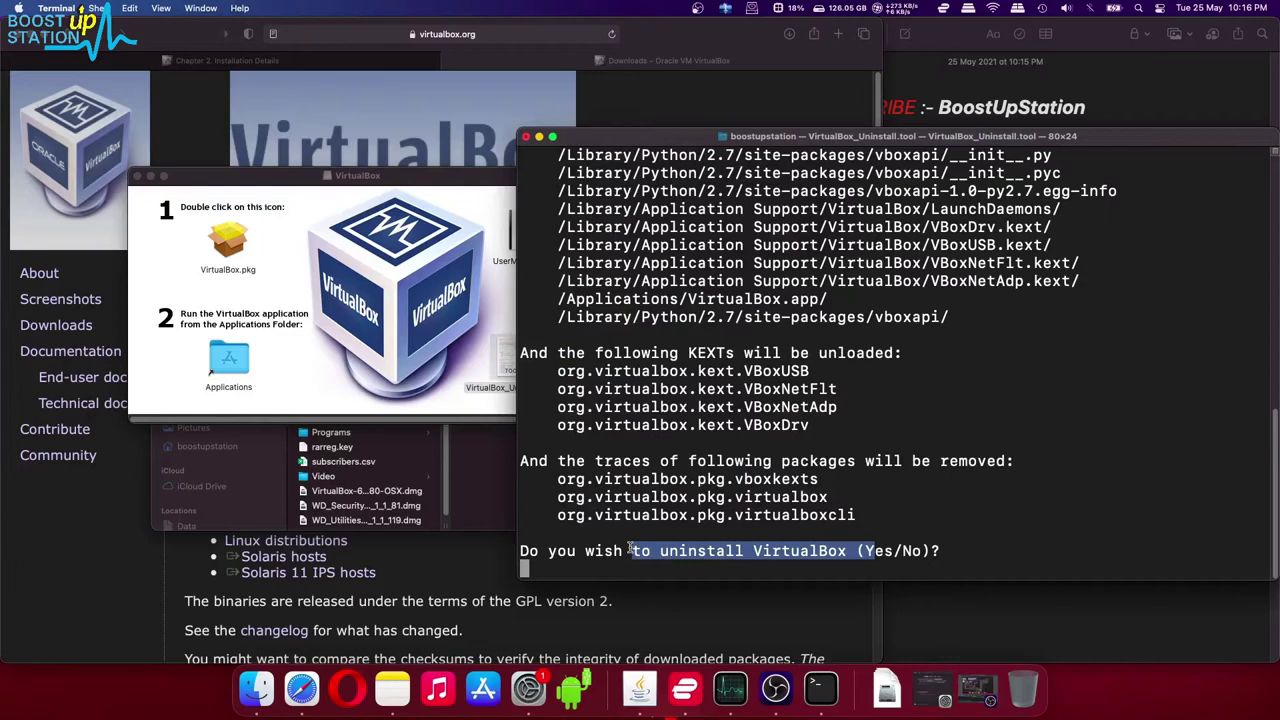
text(Yes)
key(Return)
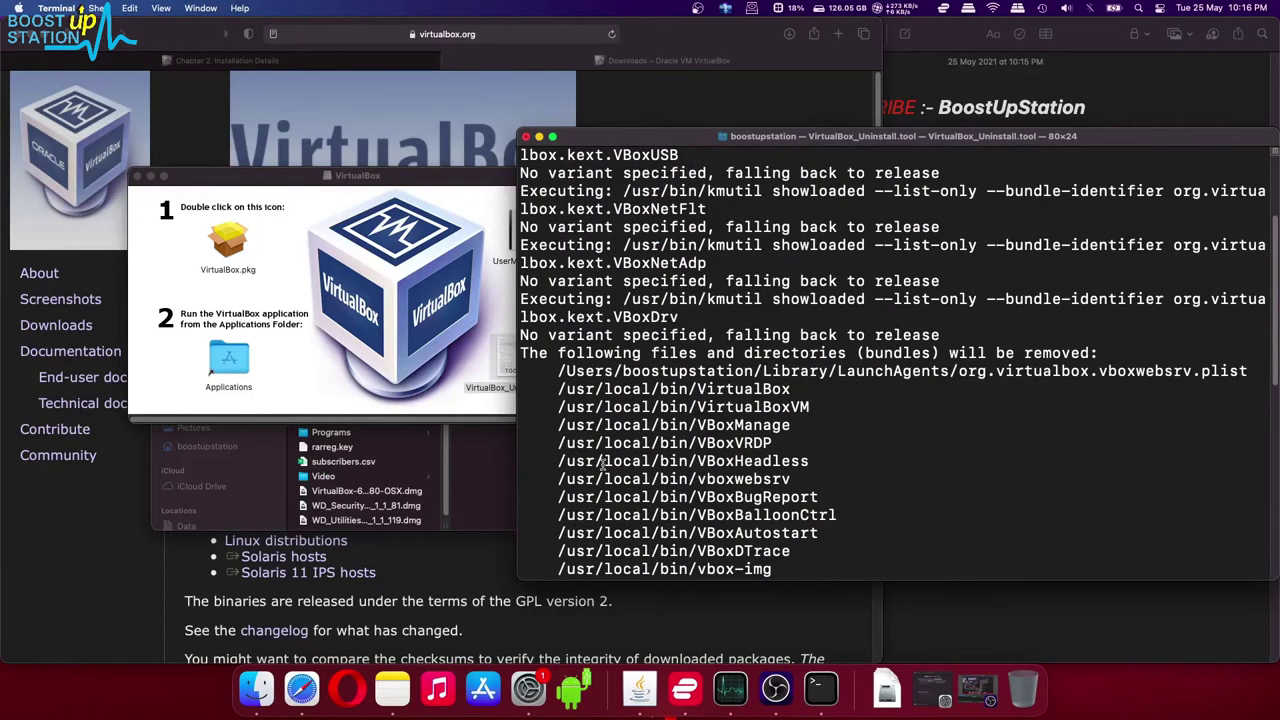
drag(597, 241, 668, 549)
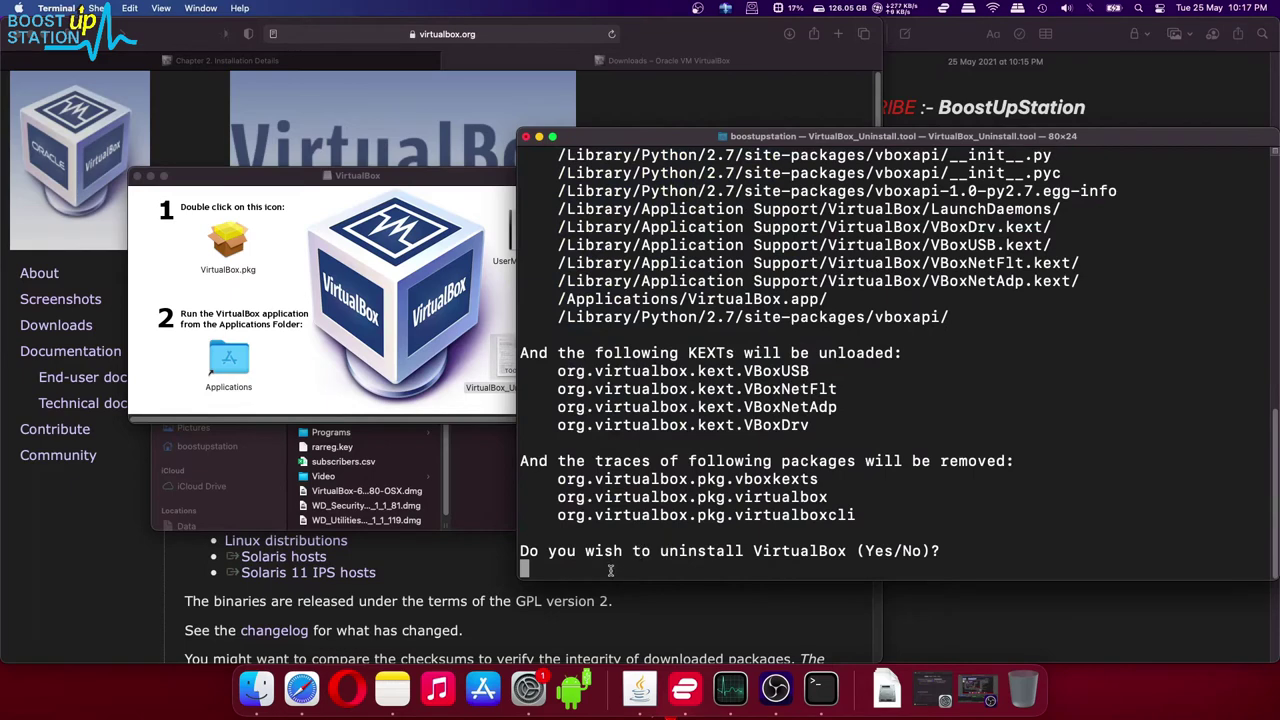
text(yes)
key(Return)
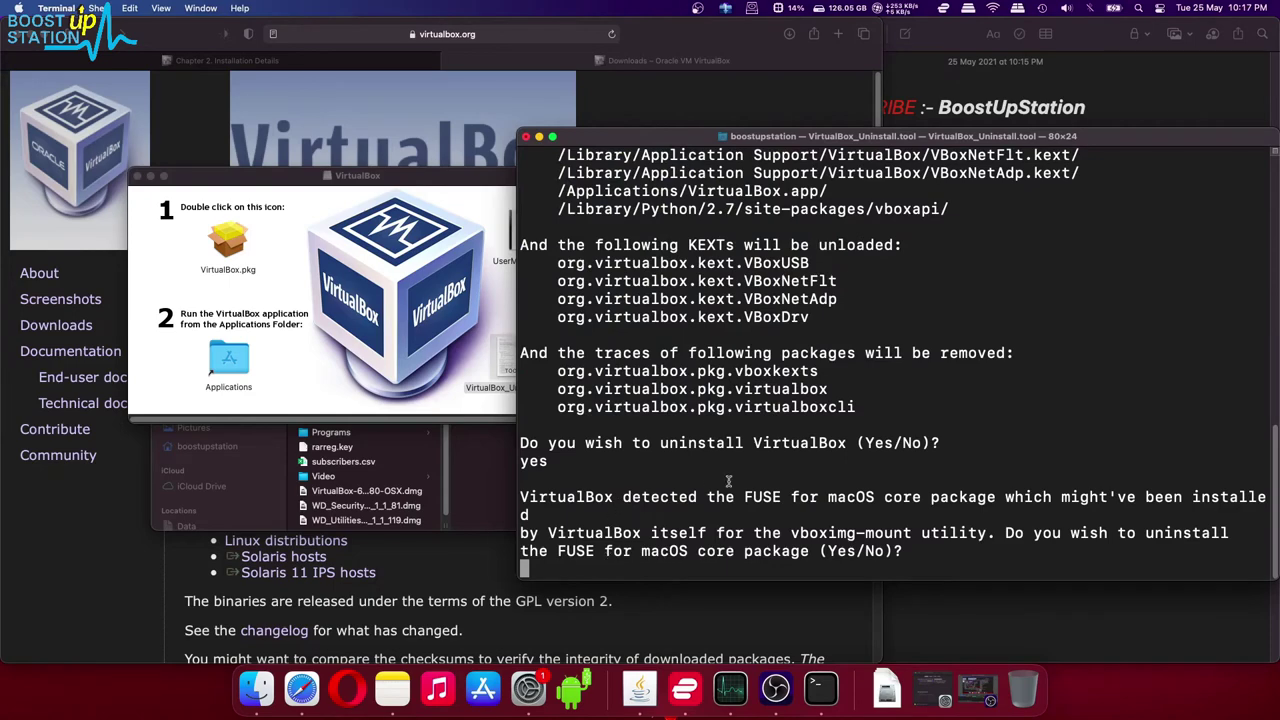
Read the question about uninstalling the FUSE for macOS core package, and copy the check command vboximg-mount from the note
drag(522, 497, 777, 551)
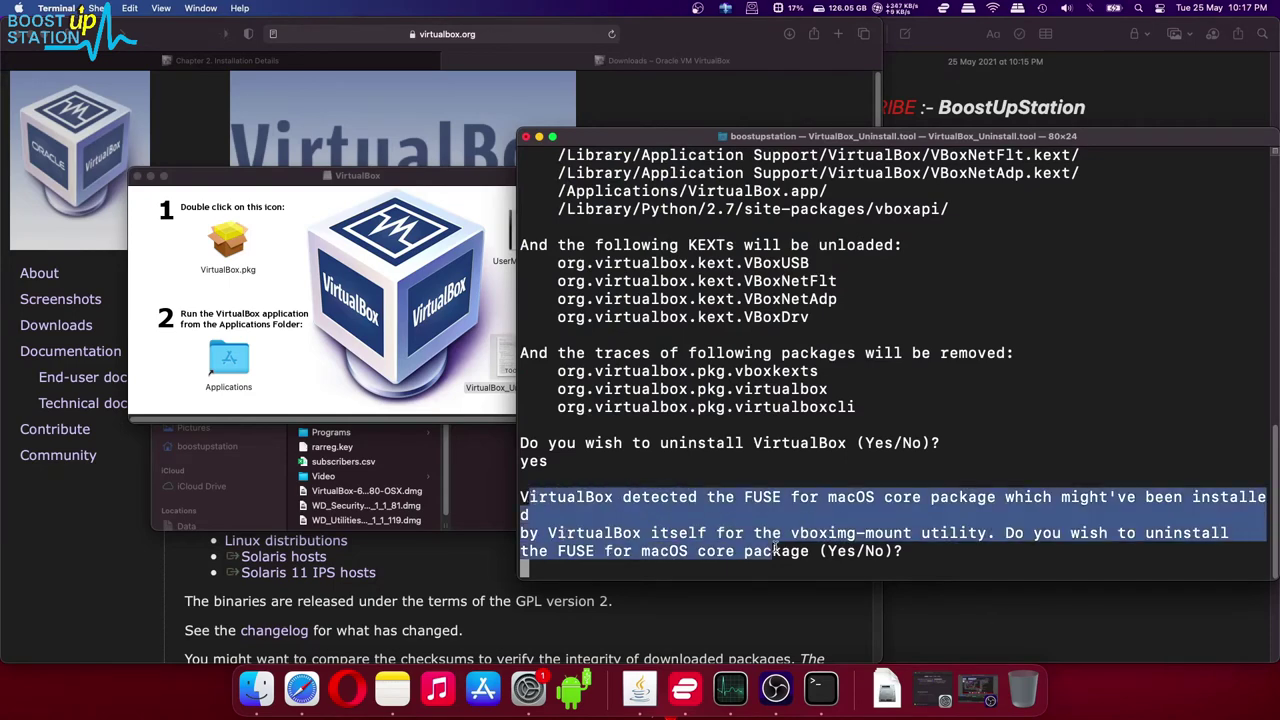
click(777, 551)
drag(1006, 533, 816, 551)
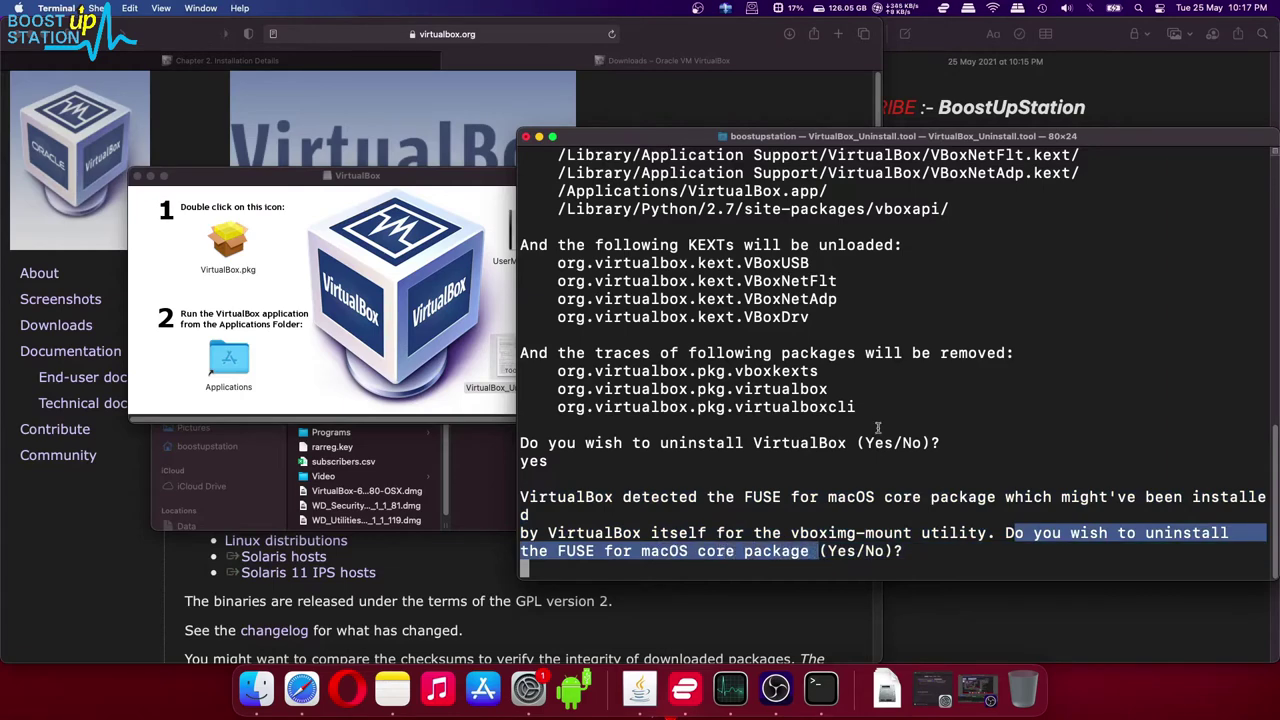
drag(831, 138, 397, 125)
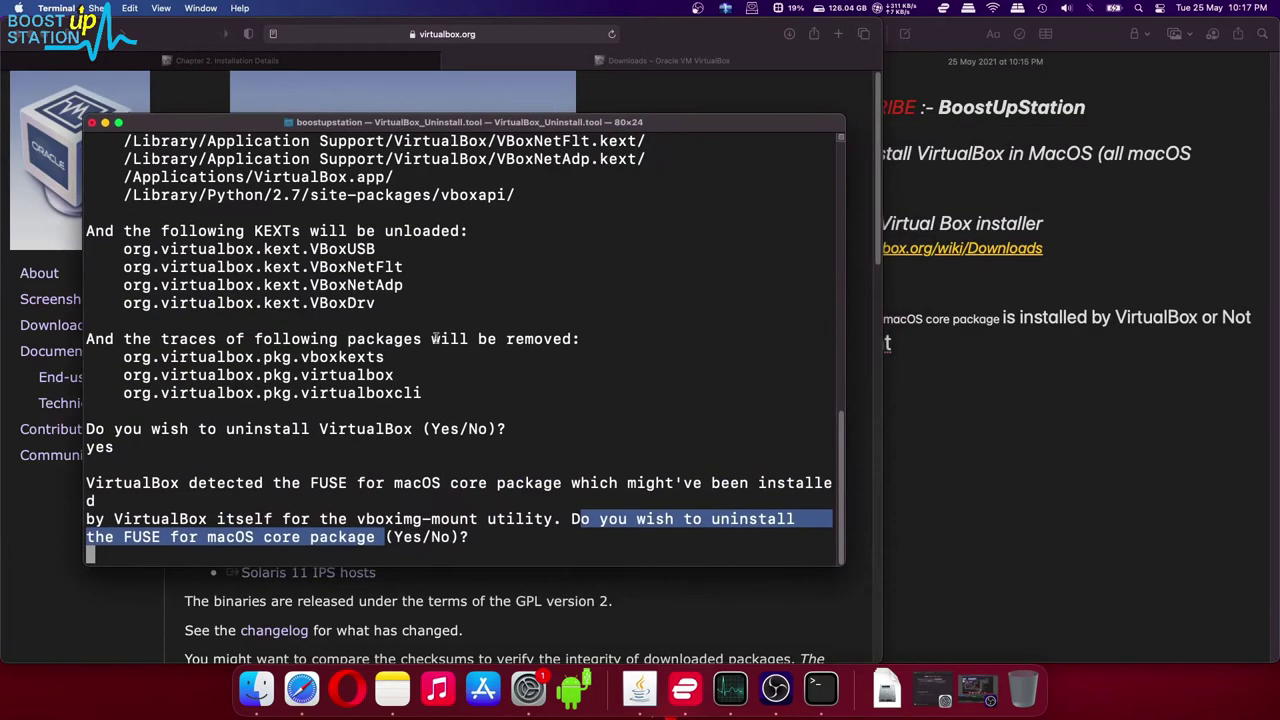
click(444, 369)
click(938, 375)
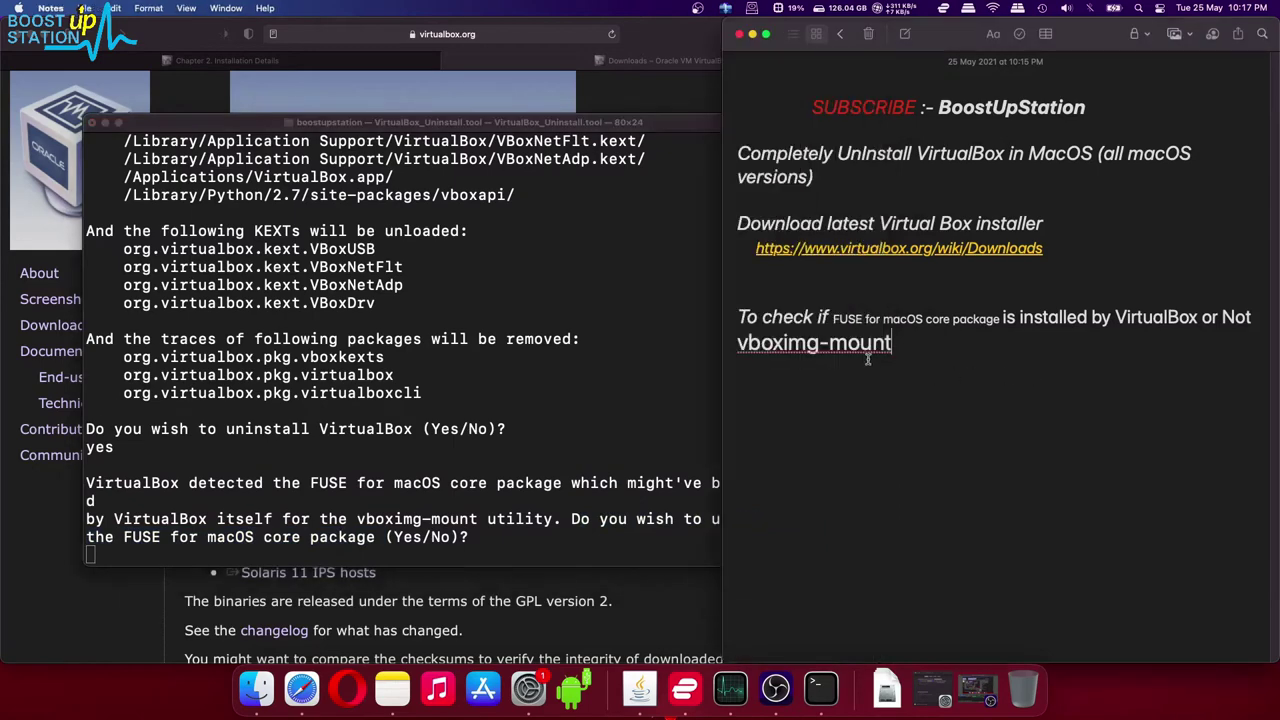
drag(741, 343, 894, 342)
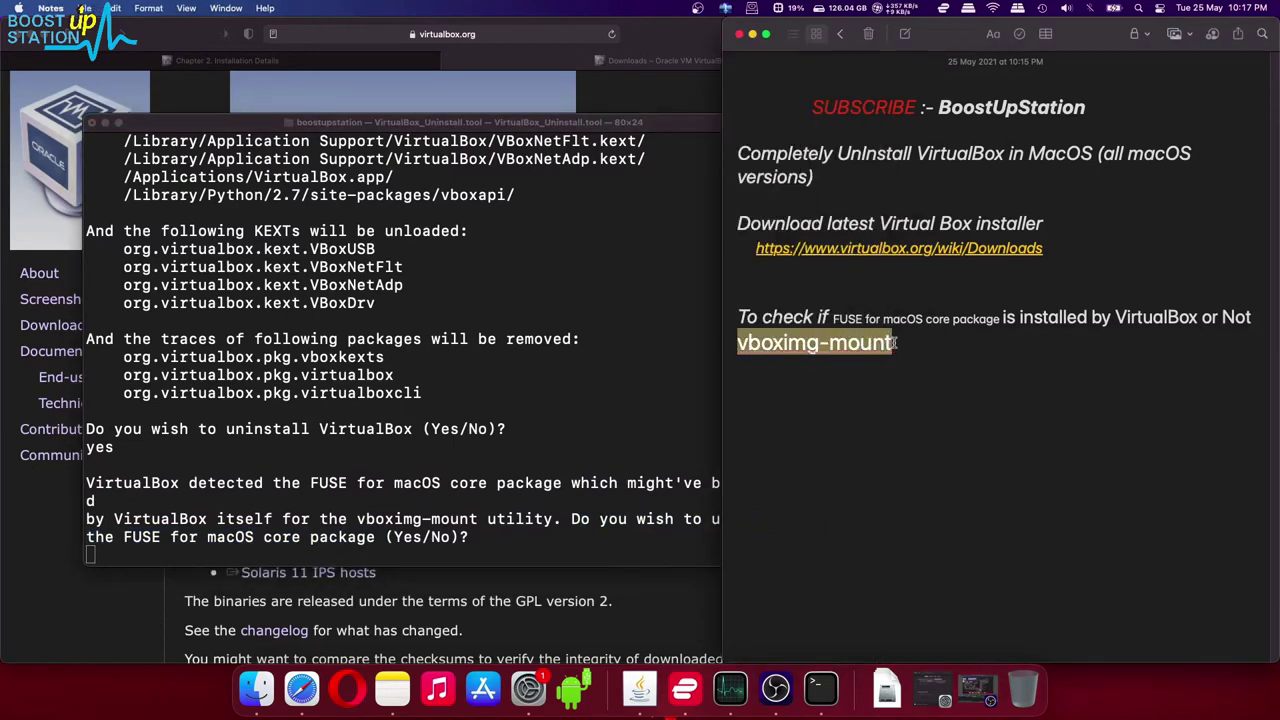
right_click(812, 344)
click(830, 372)
Open a new Terminal window with the Basic profile and place it beside the uninstaller window
click(360, 240)
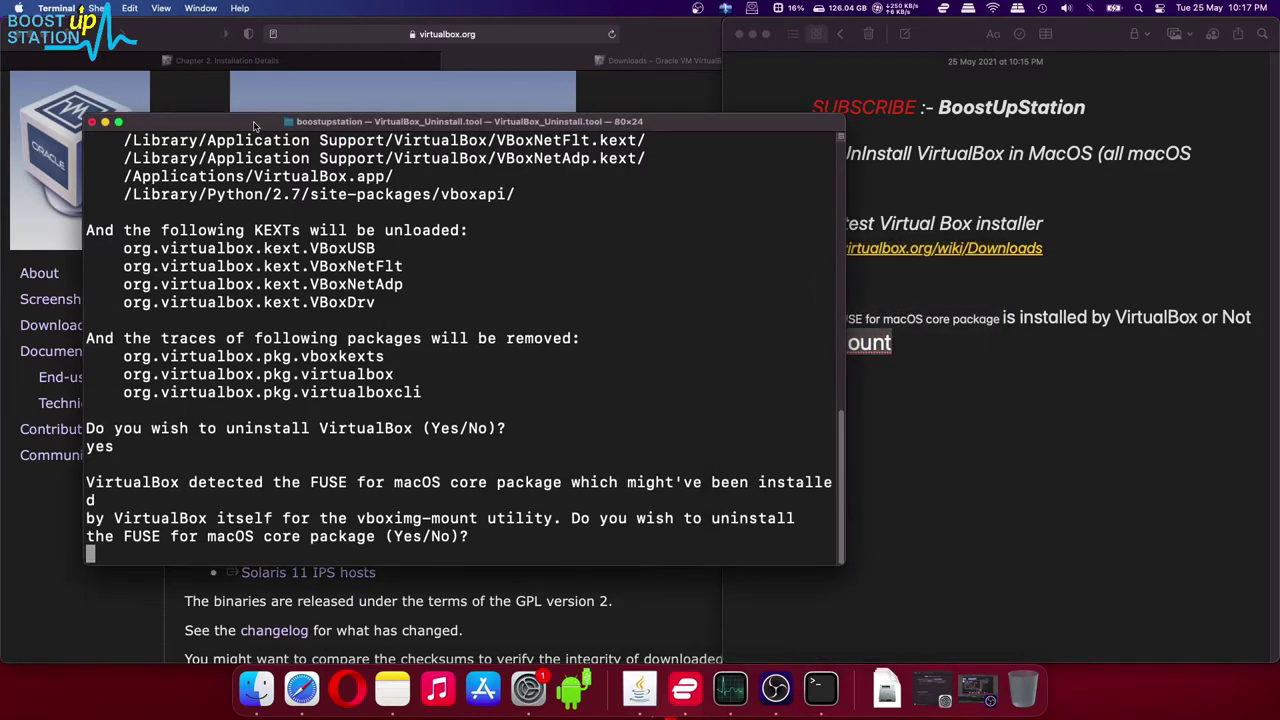
click(98, 8)
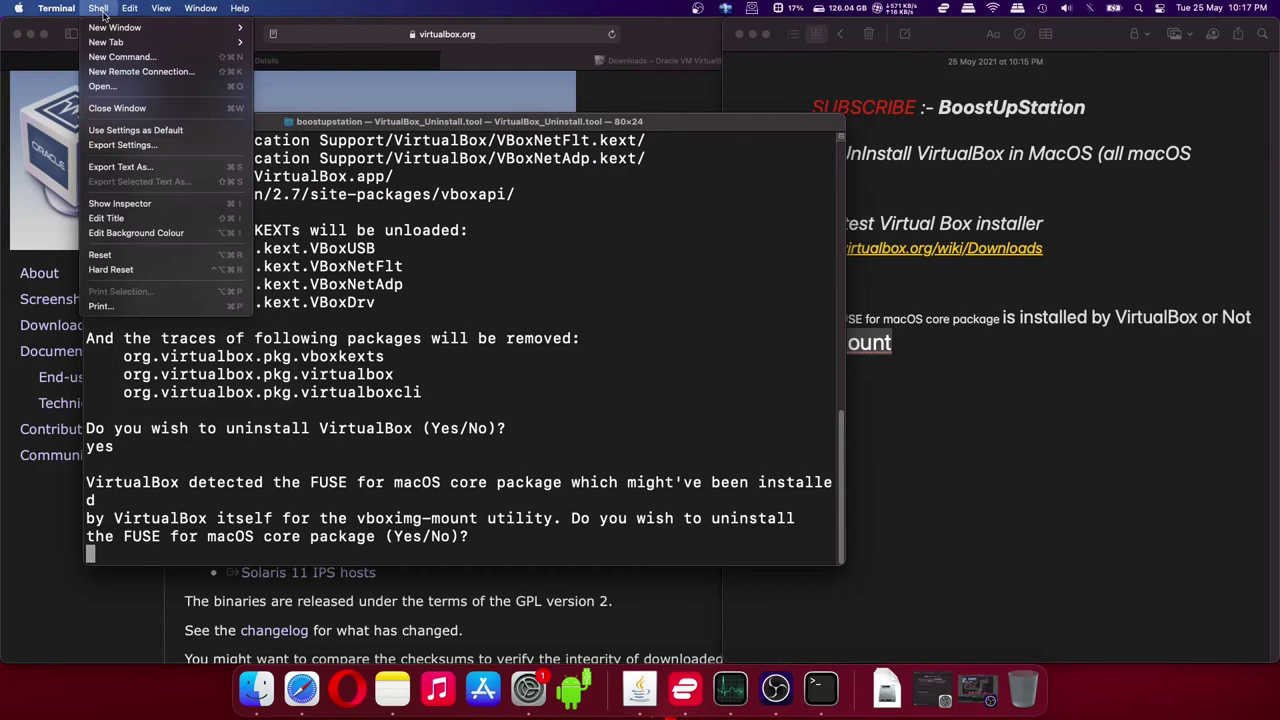
mouse_move(185, 33)
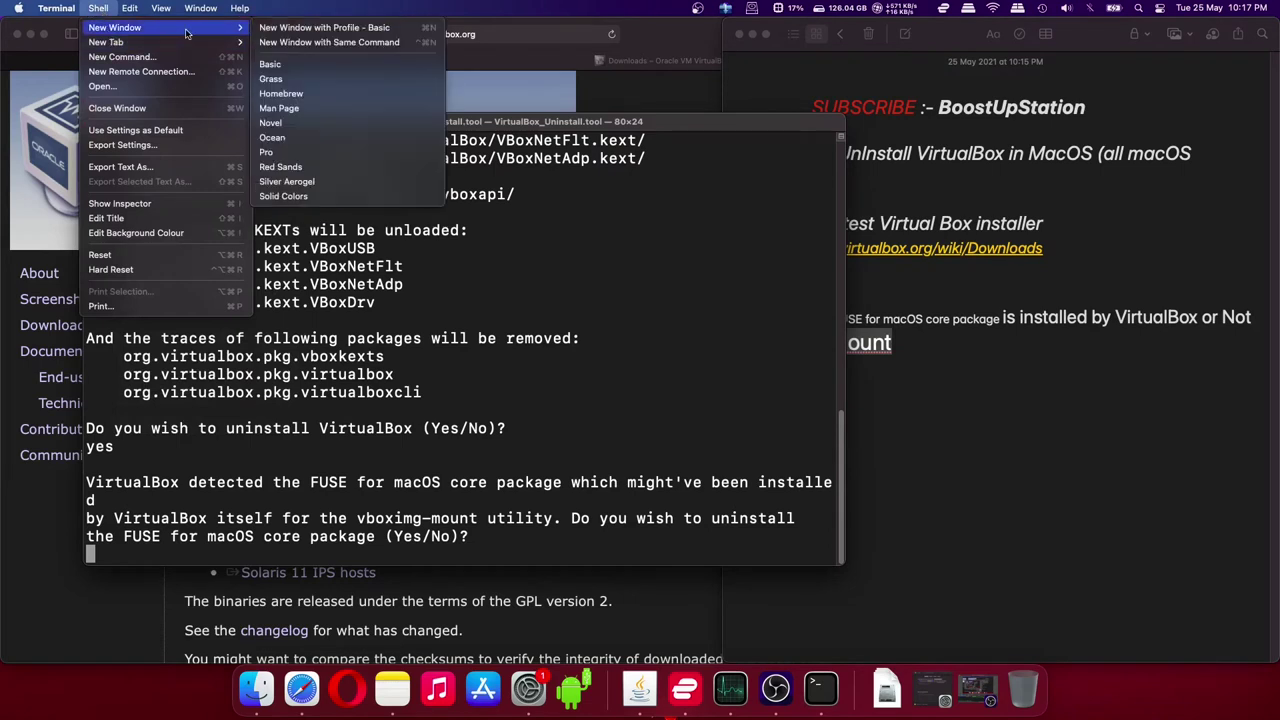
click(338, 28)
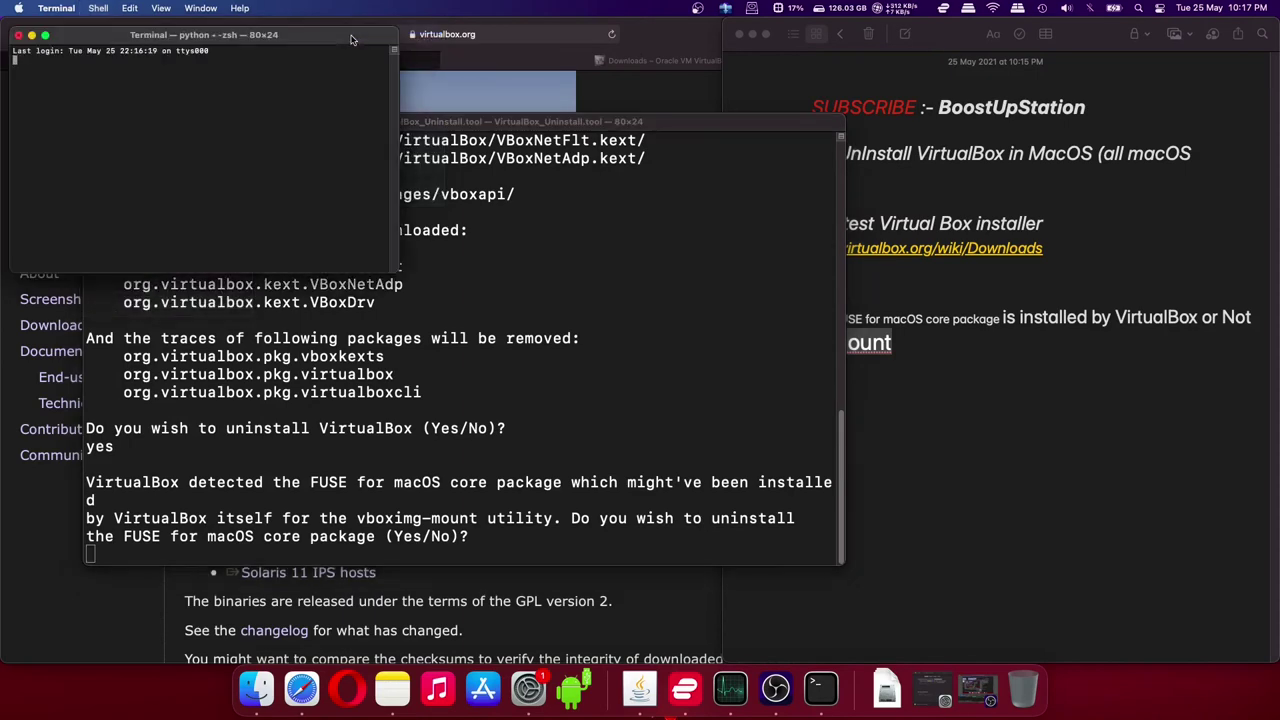
drag(220, 27, 737, 197)
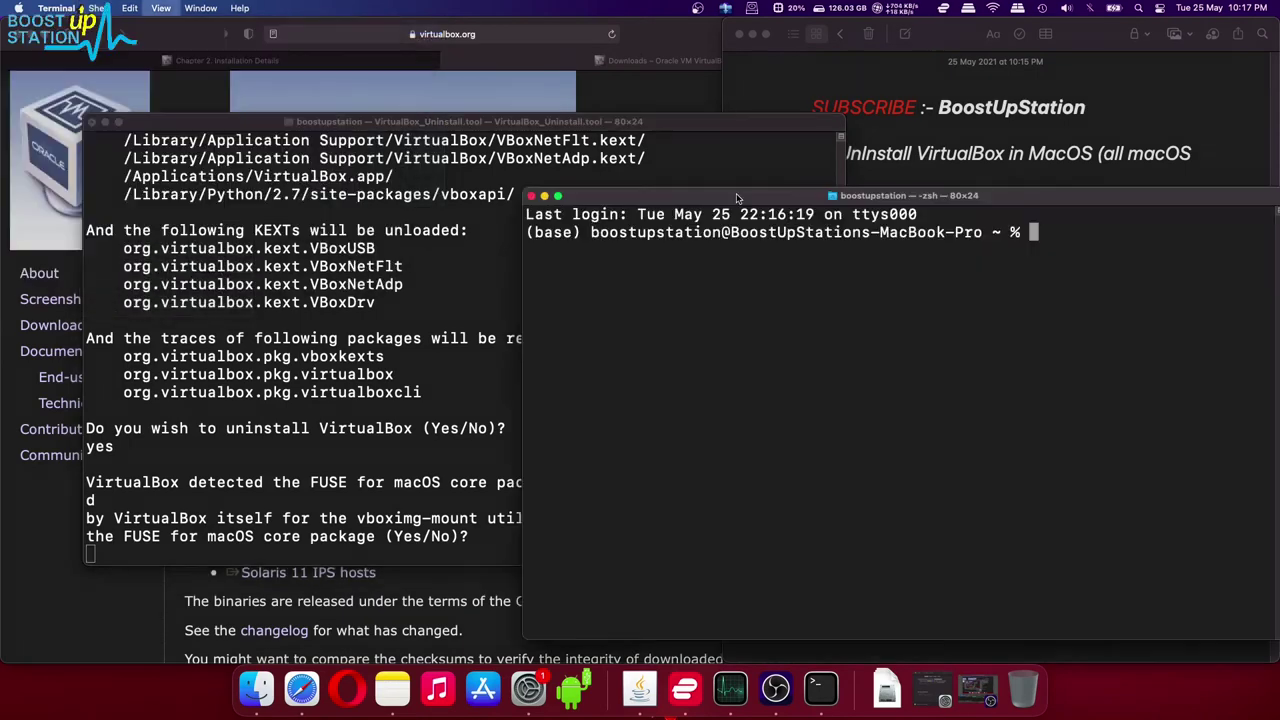
Run the copied command vboximg-mount in the new Terminal window and examine the start of its output
right_click(1015, 243)
click(1028, 267)
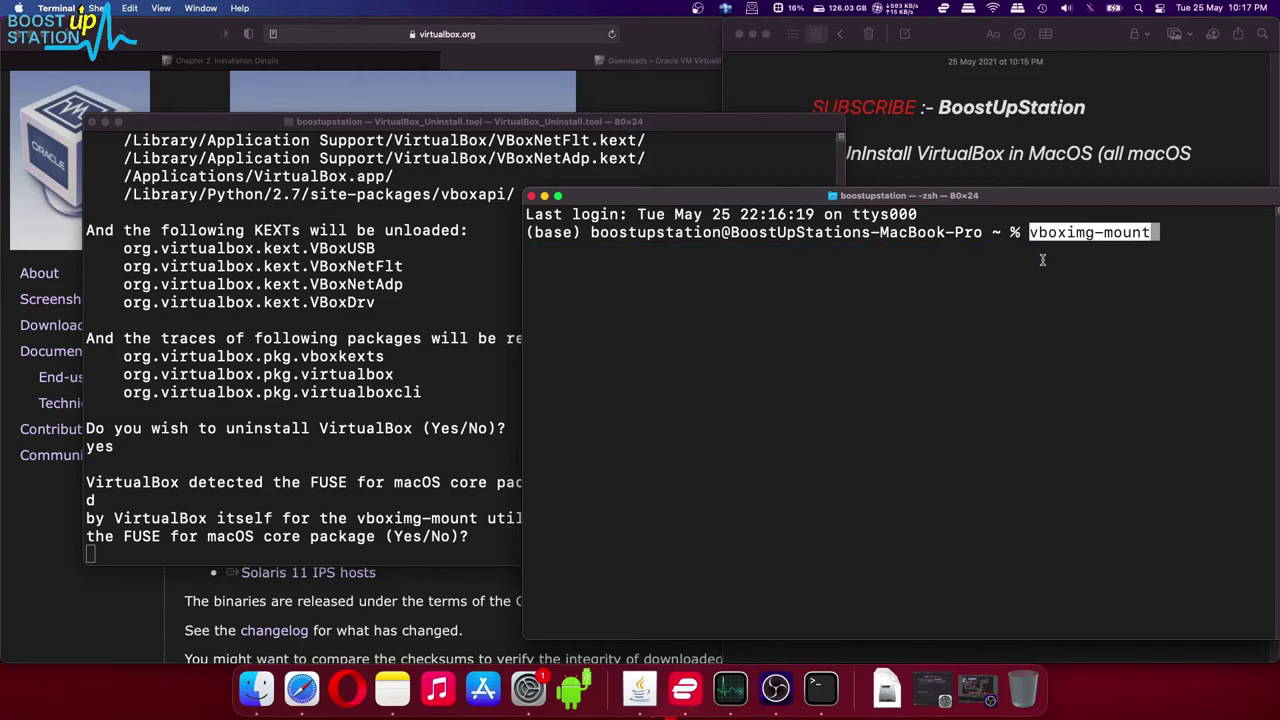
key(Return)
scroll(1026, 284, up, 10)
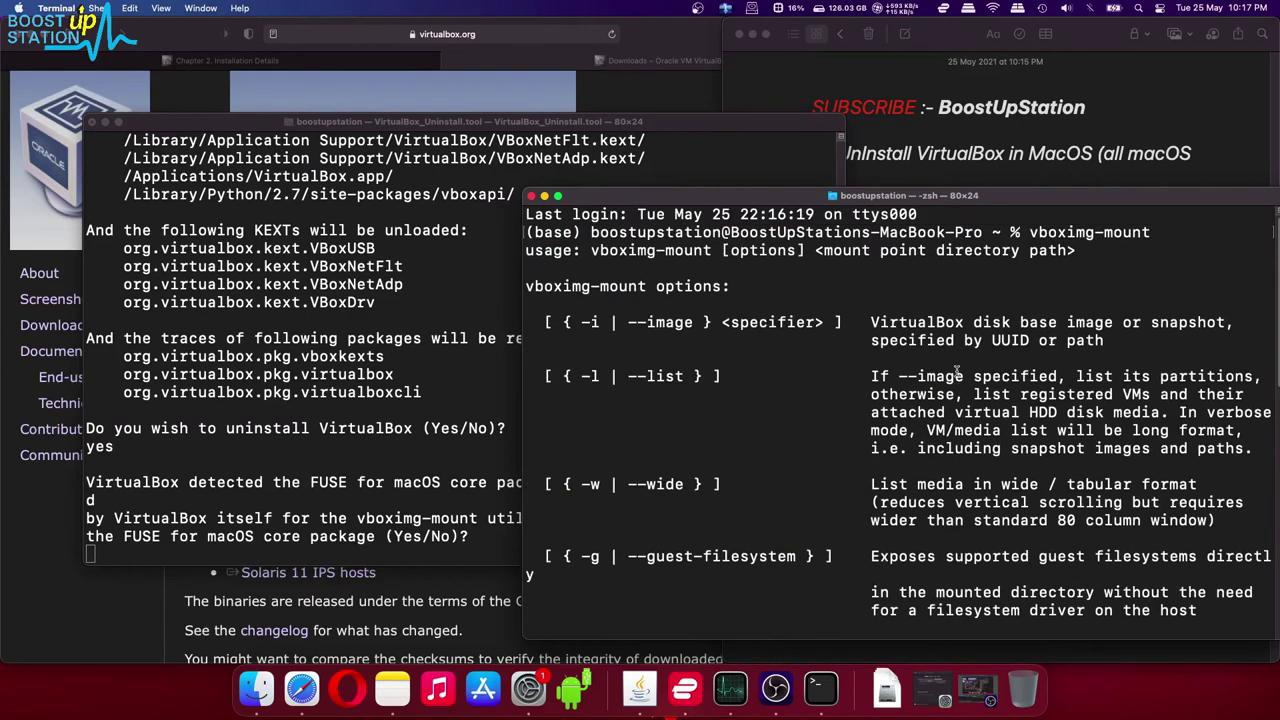
drag(528, 284, 745, 291)
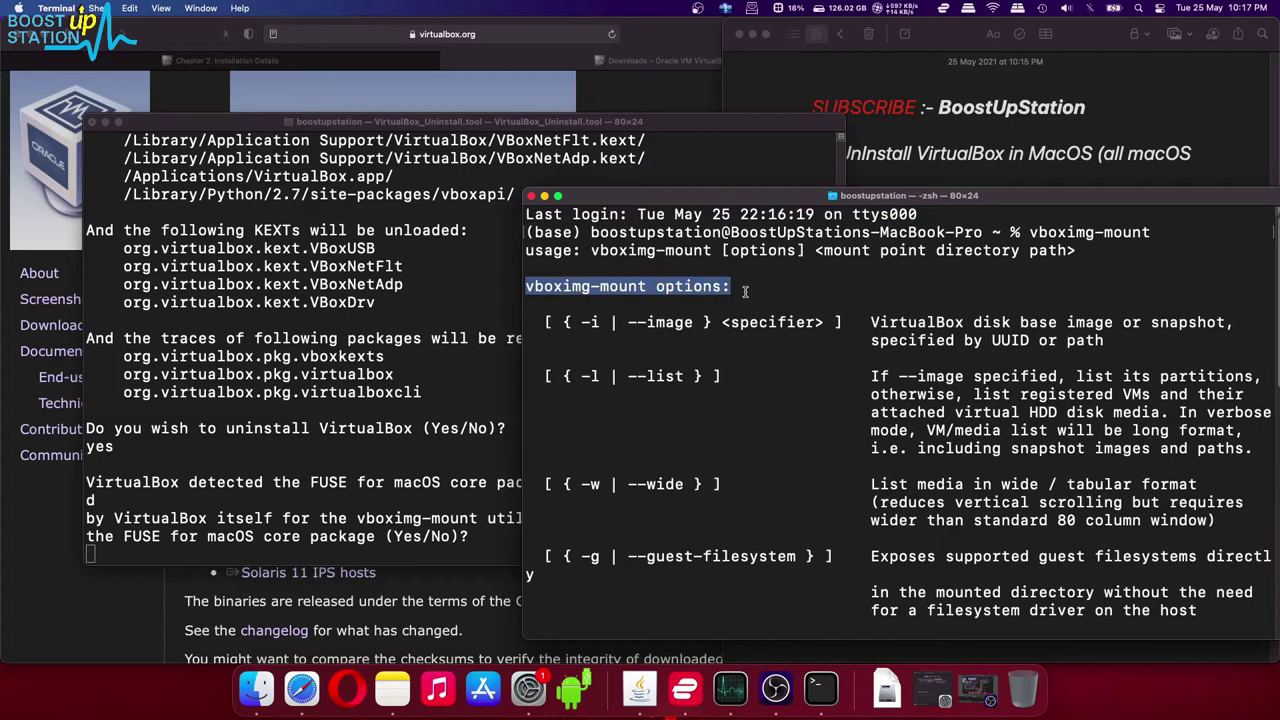
click(745, 291)
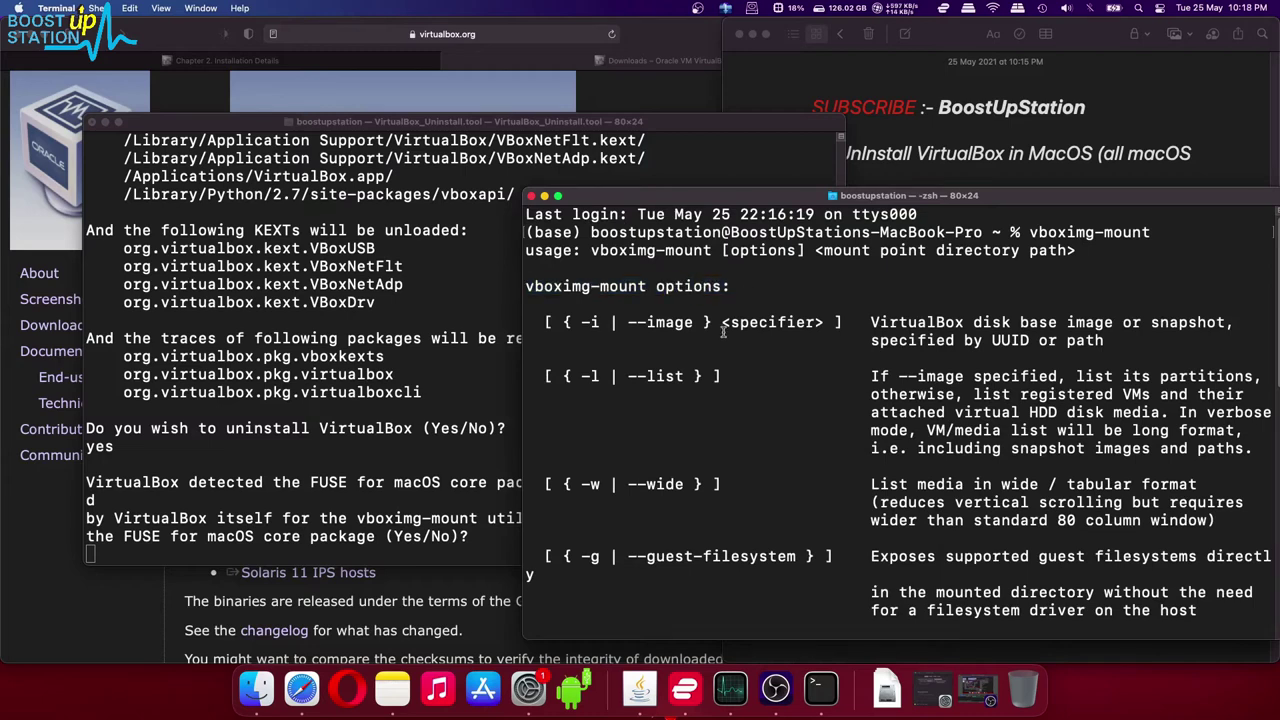
Read through the whole vboximg-mount output, and fill in yes at the uninstaller's FUSE for macOS removal question without submitting it
scroll(723, 332, down, 5)
scroll(723, 332, down, 6)
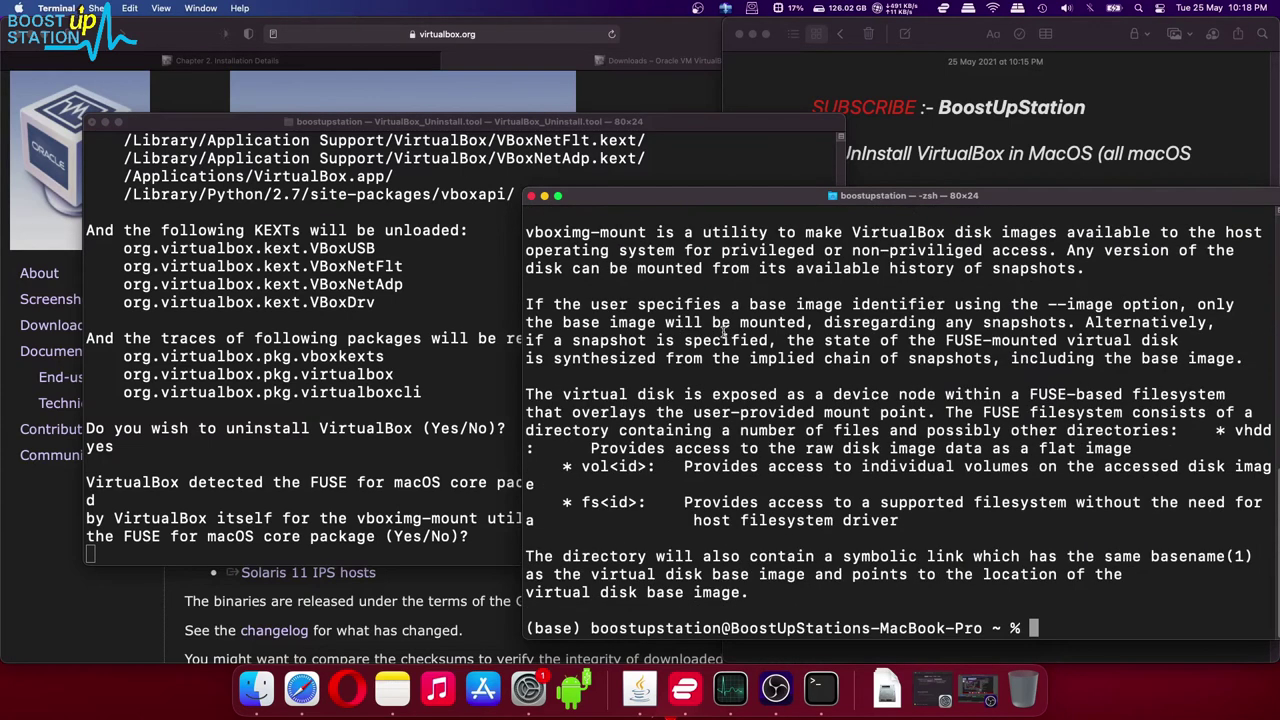
click(476, 395)
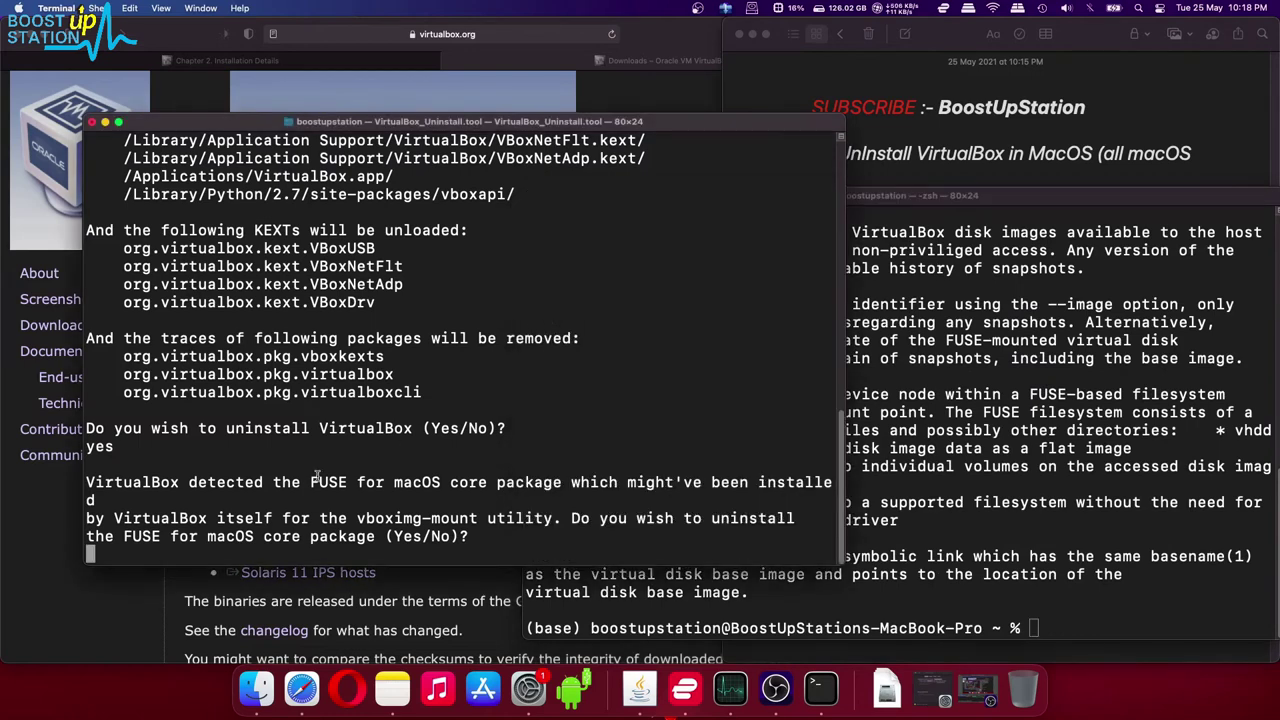
click(884, 443)
scroll(687, 245, up, 5)
scroll(687, 245, up, 5)
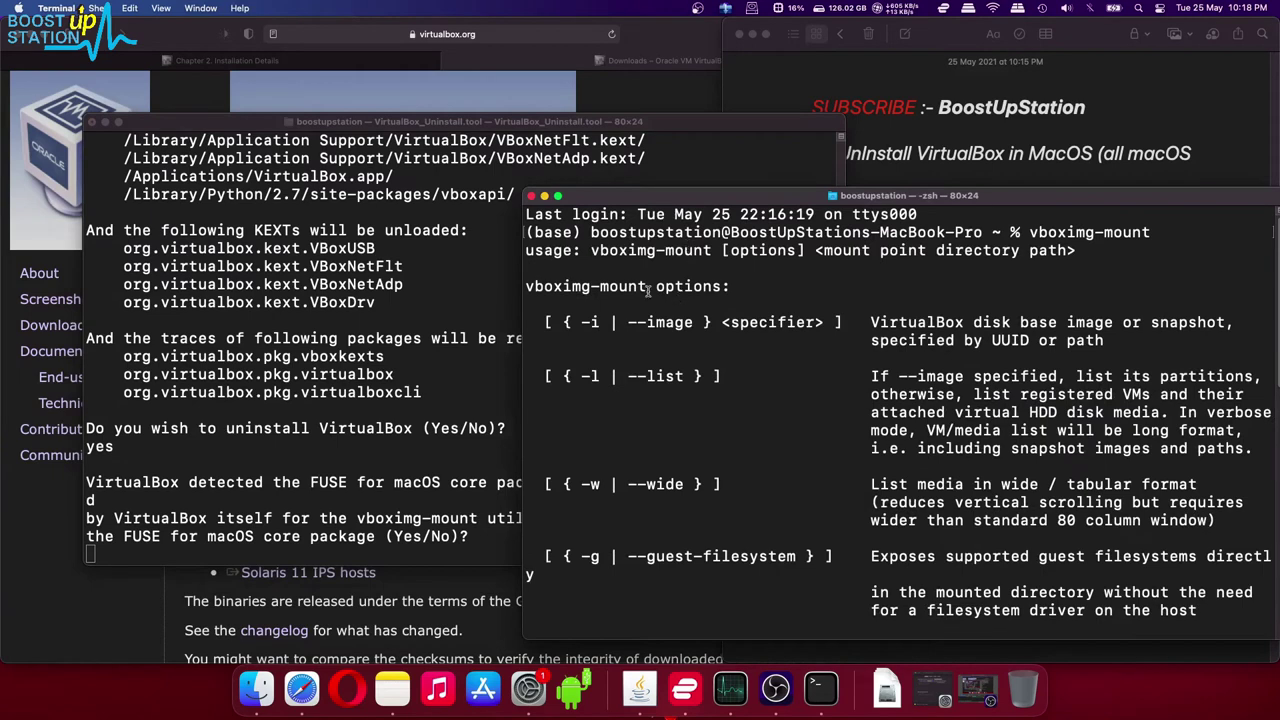
triple_click(592, 284)
click(310, 490)
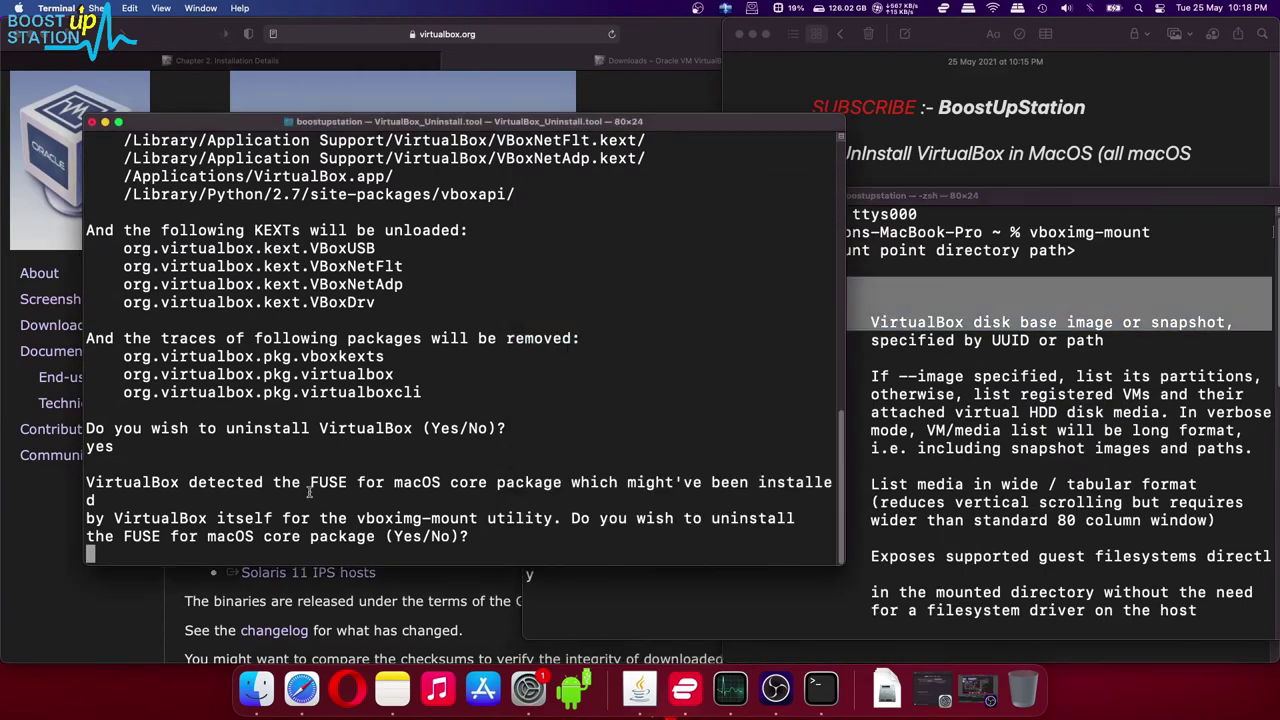
text(yes)
Compare the vboximg-mount options listing with the Yes/No choice in the uninstaller's FUSE package question
click(898, 450)
click(619, 315)
drag(527, 287, 524, 550)
click(302, 477)
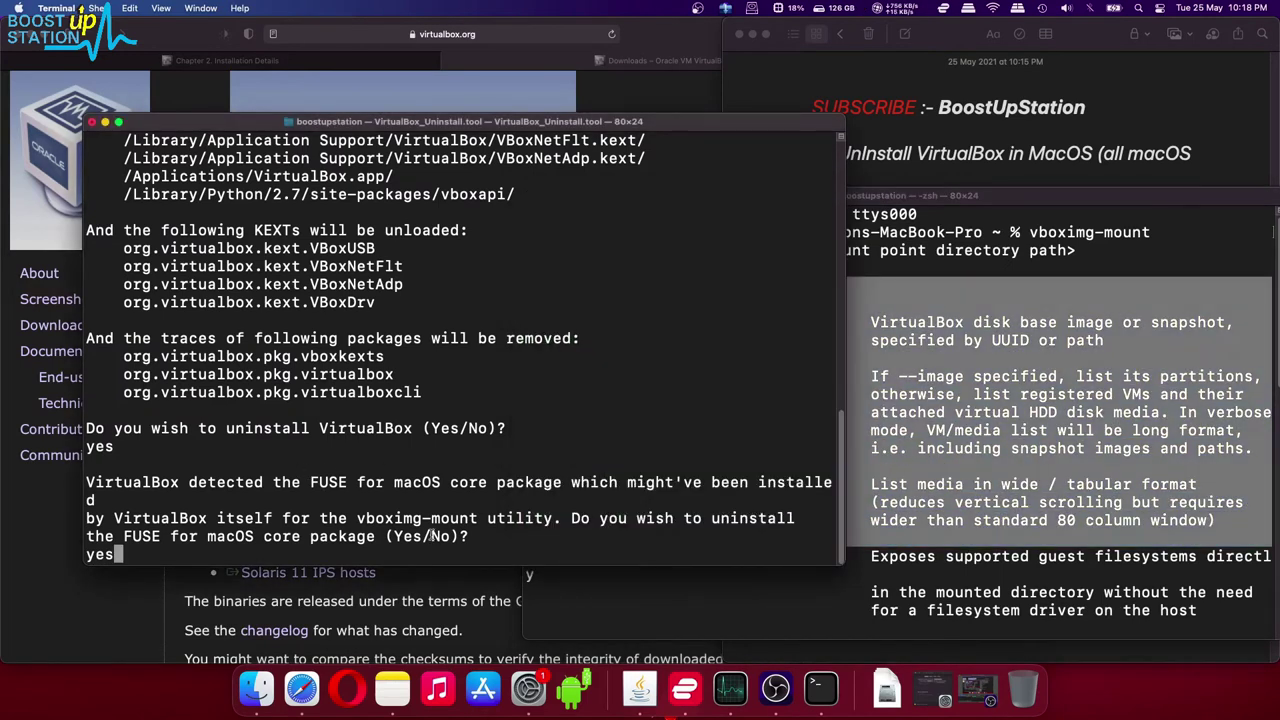
double_click(437, 537)
click(870, 370)
drag(533, 285, 689, 296)
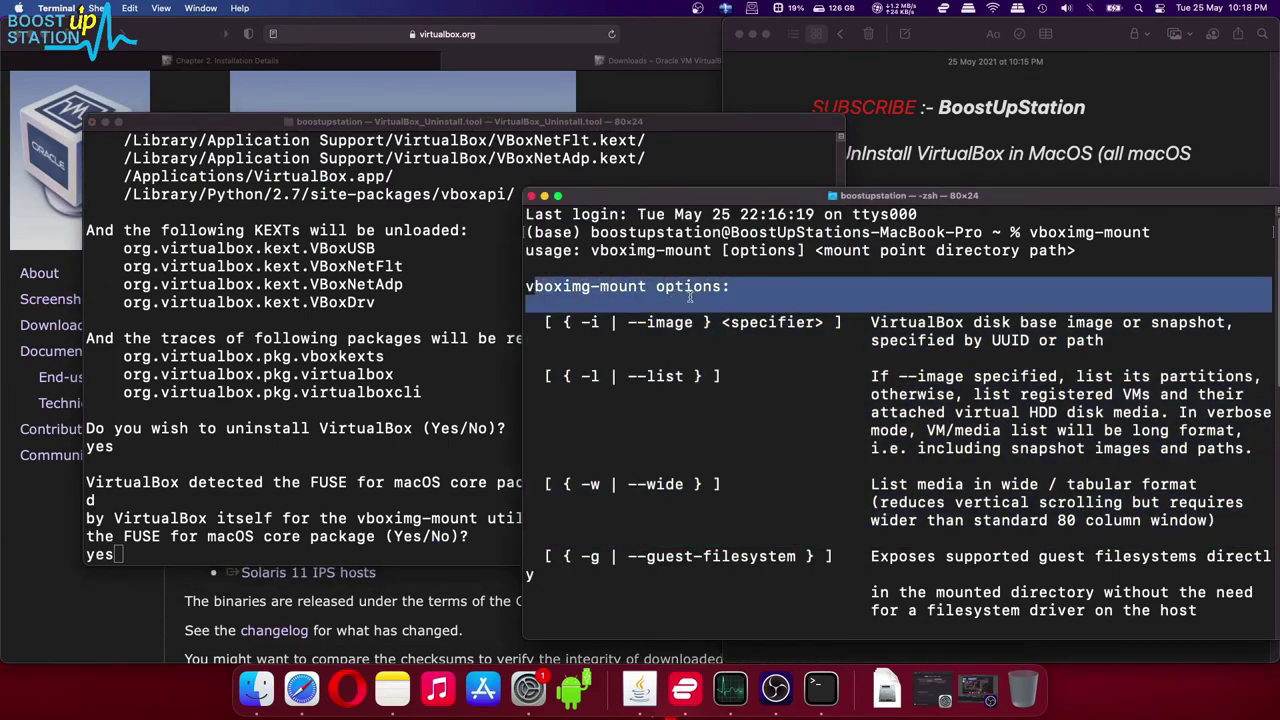
click(405, 422)
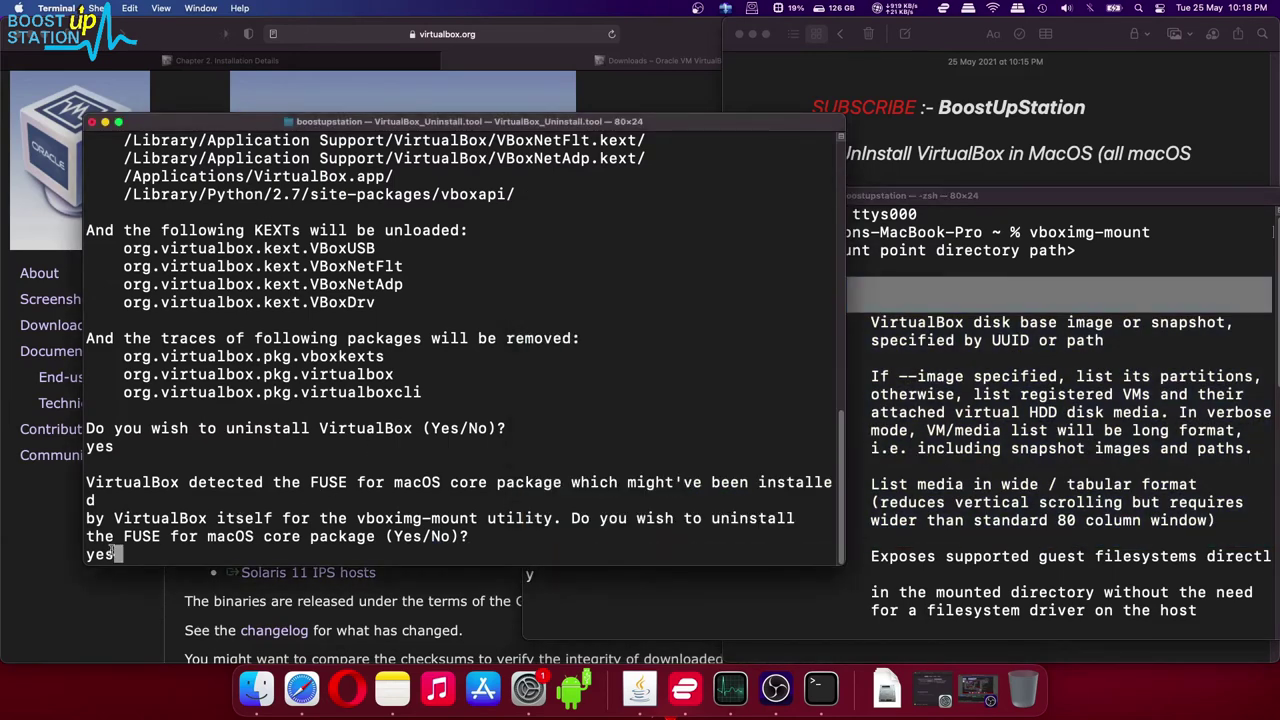
Submit the yes answer for uninstalling the FUSE core package and enter the administrator account password to run the uninstallation
drag(143, 550, 80, 554)
click(154, 545)
key(Return)
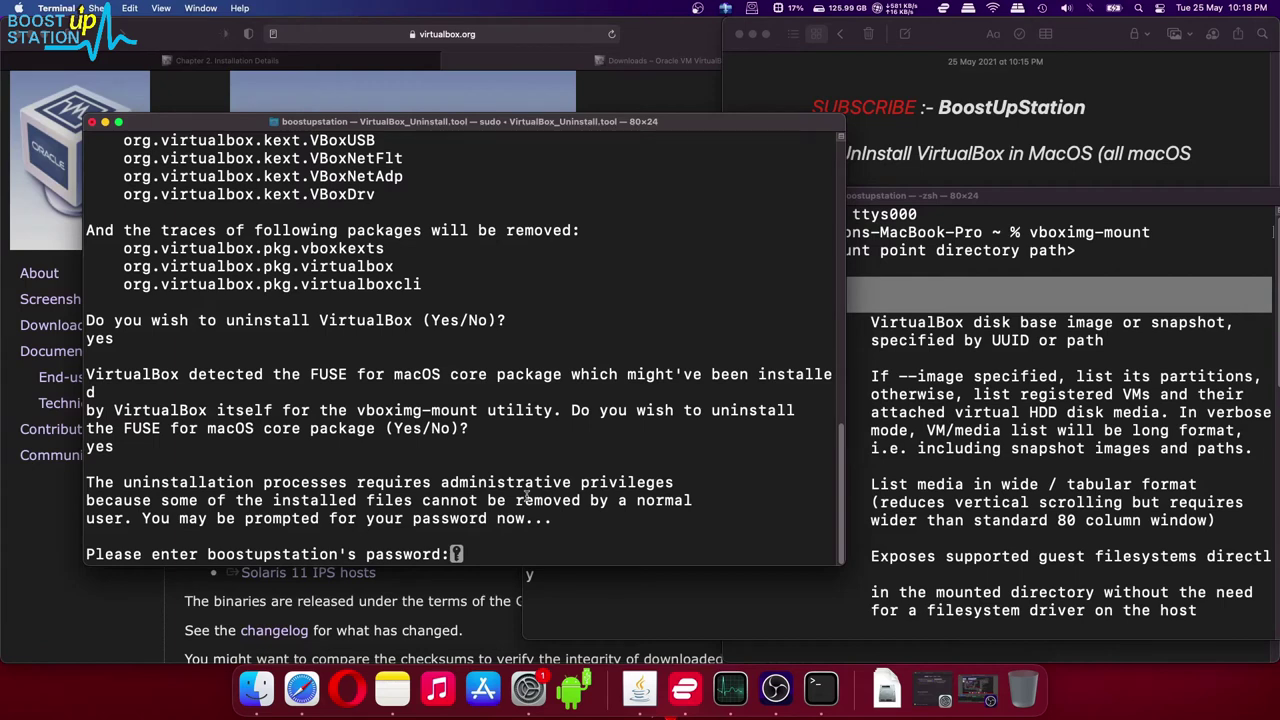
key(Return)
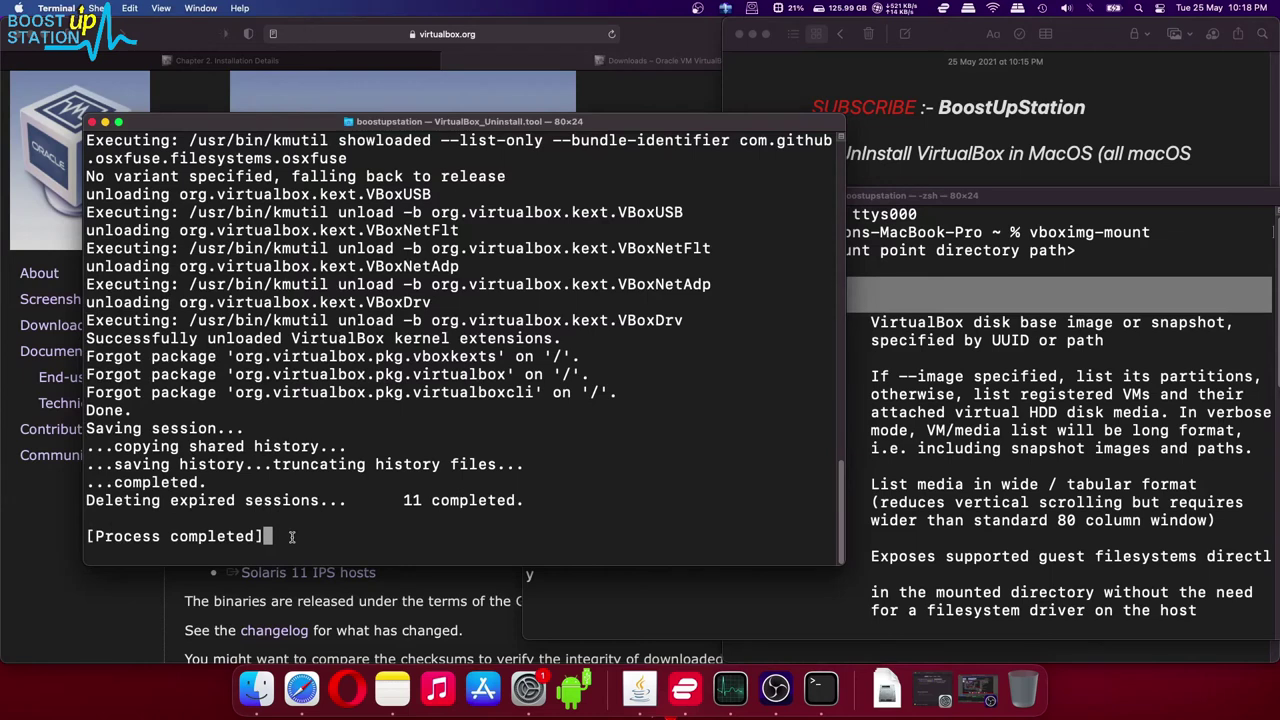
Review the final lines of the uninstaller's output and search the Mac for virtualbox with Spotlight
drag(330, 535, 210, 374)
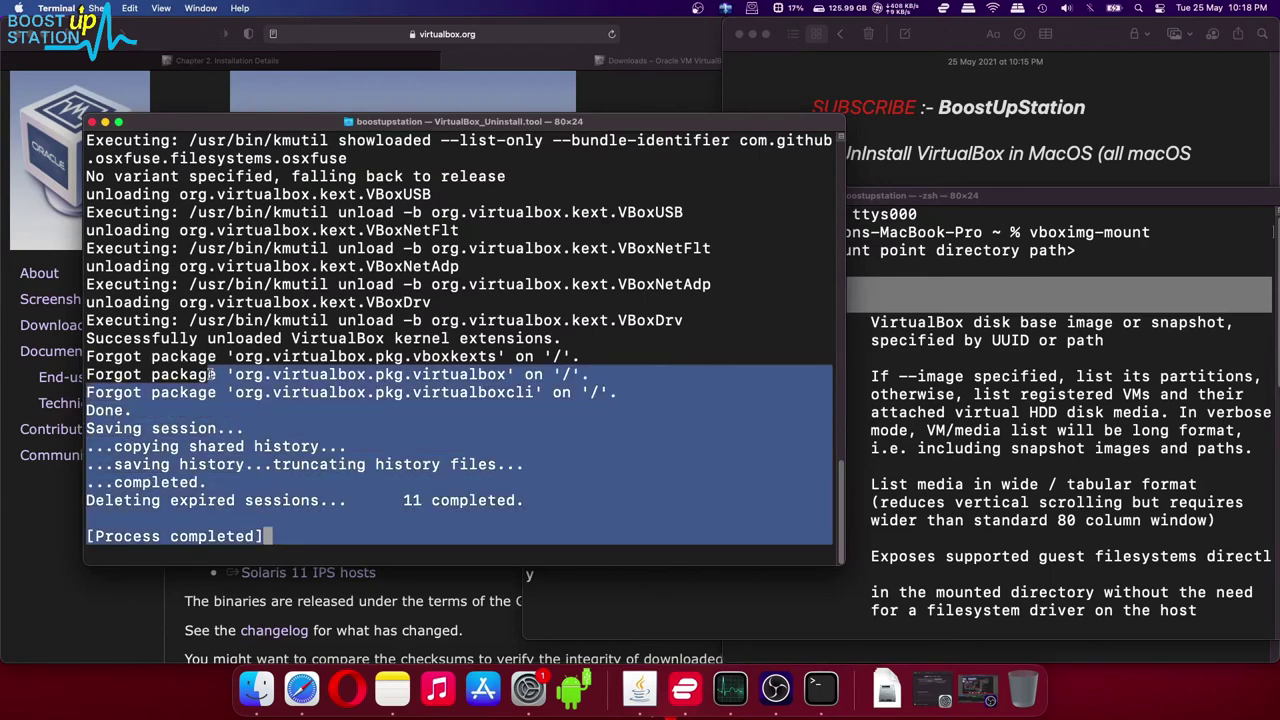
click(230, 432)
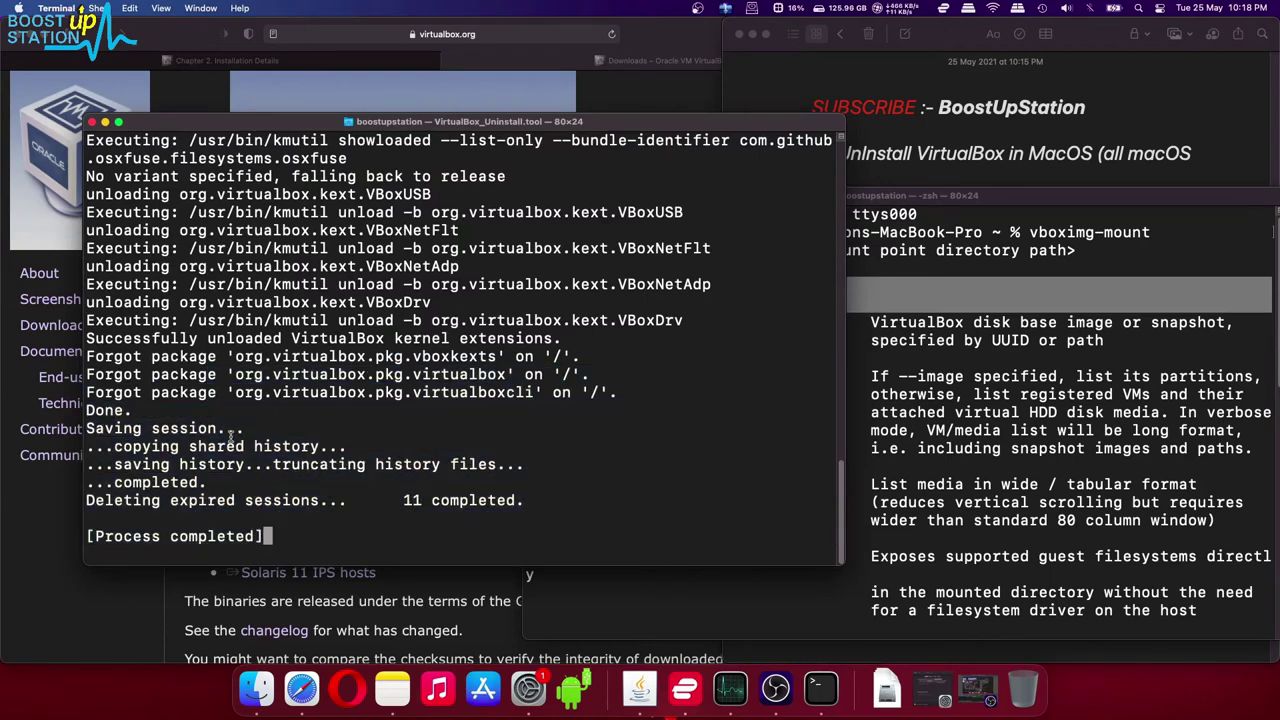
key(super+space)
text(virt)
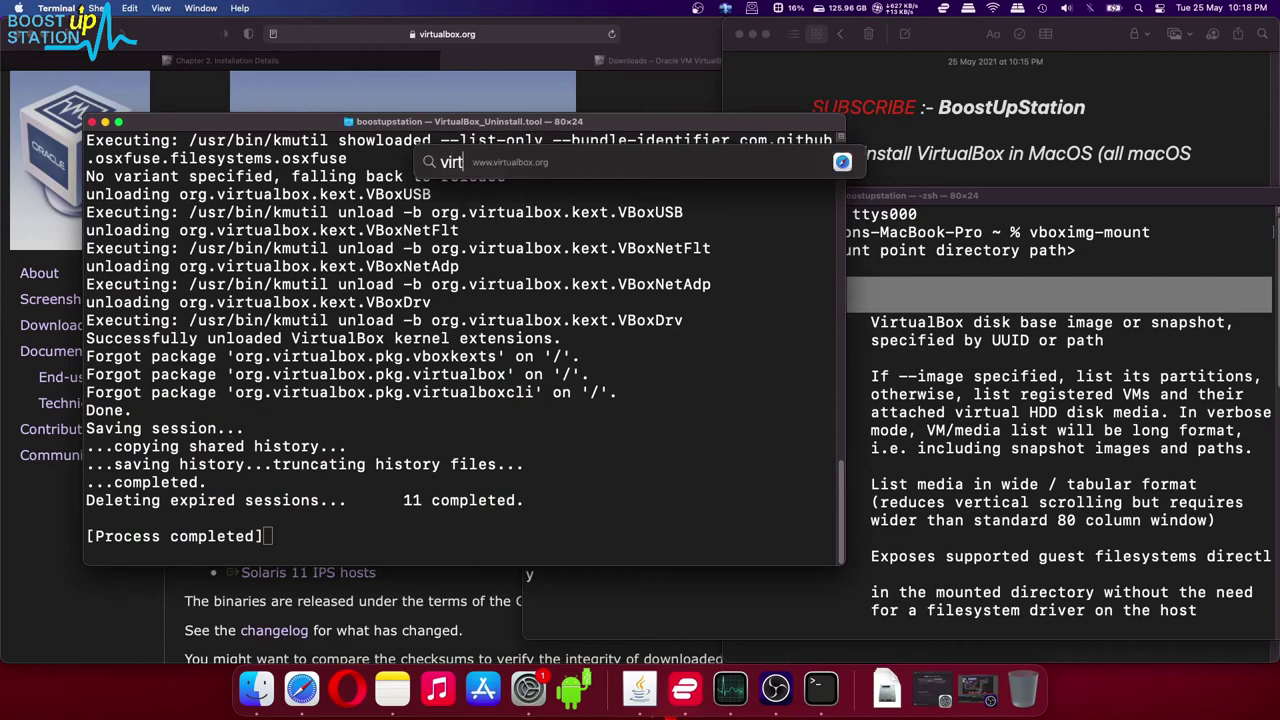
text(ualbox)
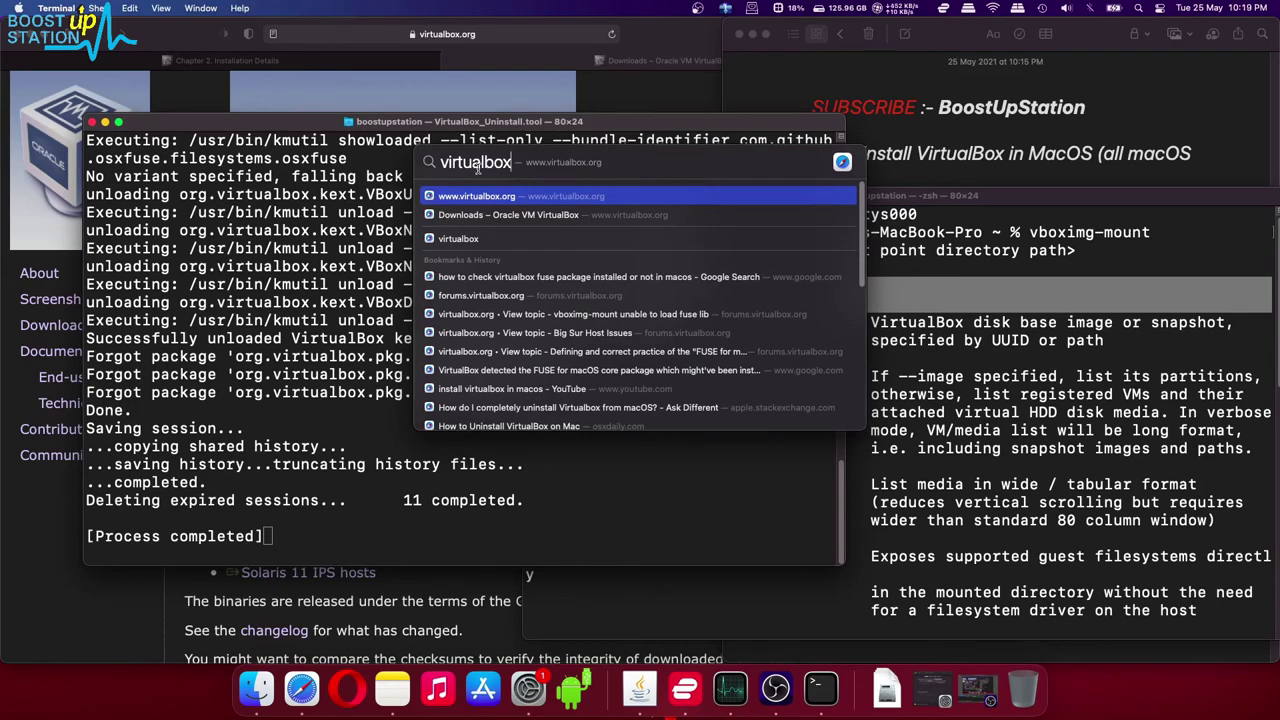
key(Escape)
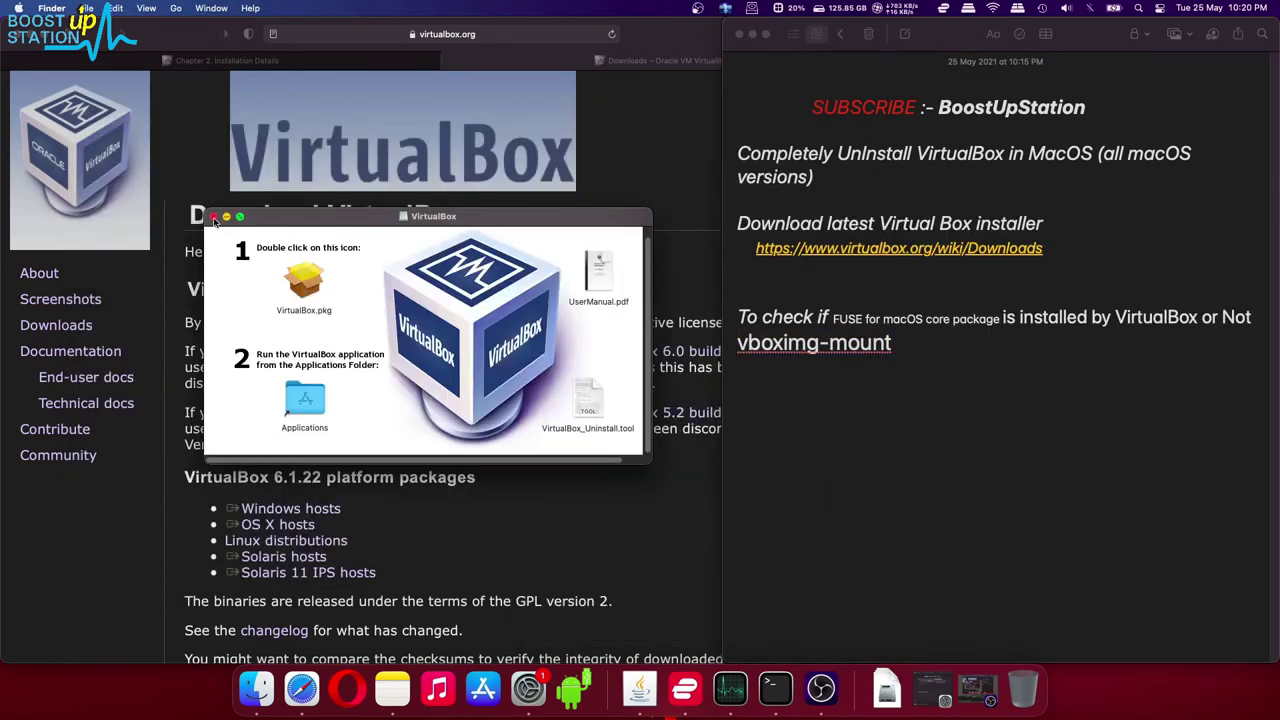
Close the VirtualBox installer window and eject the VirtualBox disk image from the desktop
click(213, 216)
click(82, 376)
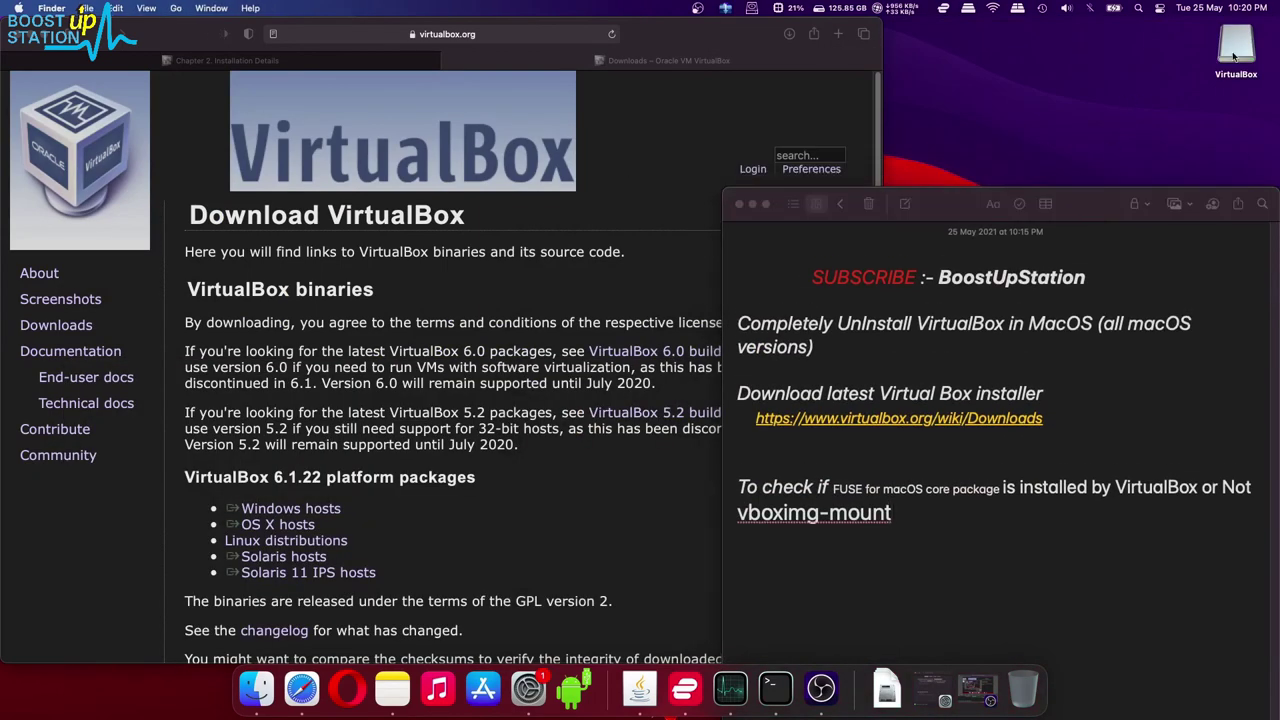
right_click(1236, 56)
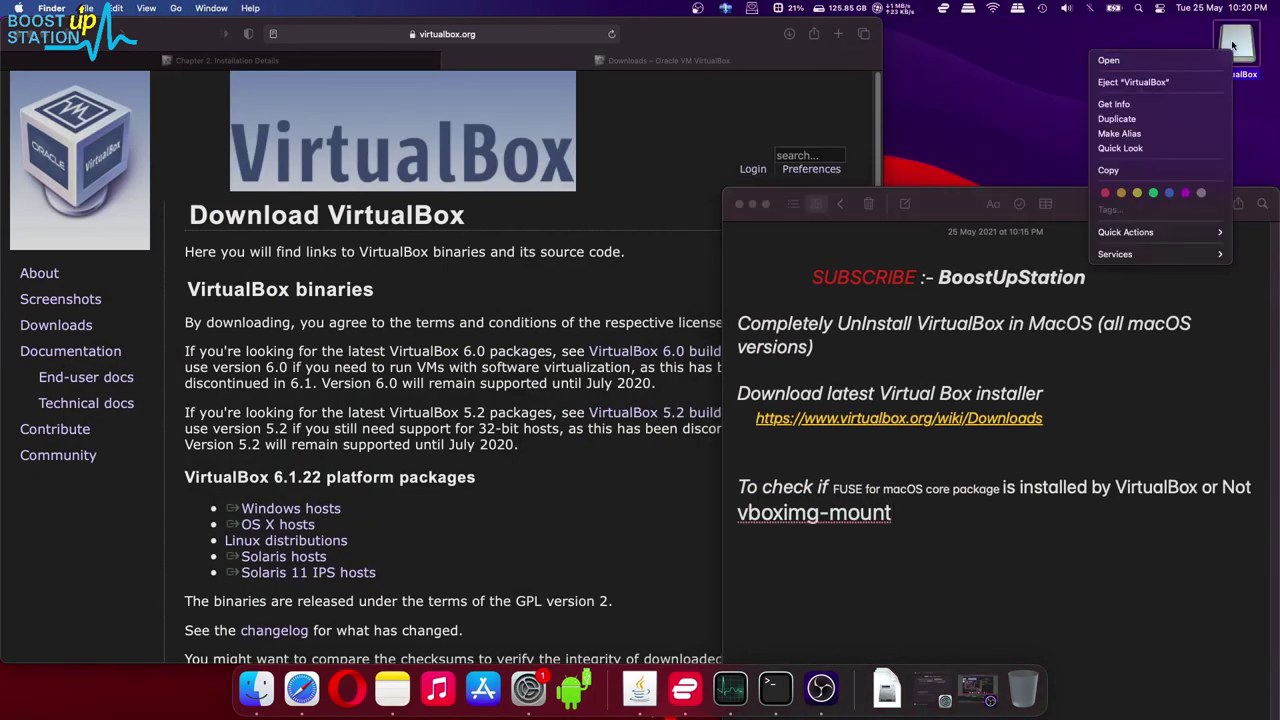
click(1150, 86)
click(811, 277)
drag(811, 277, 1088, 278)
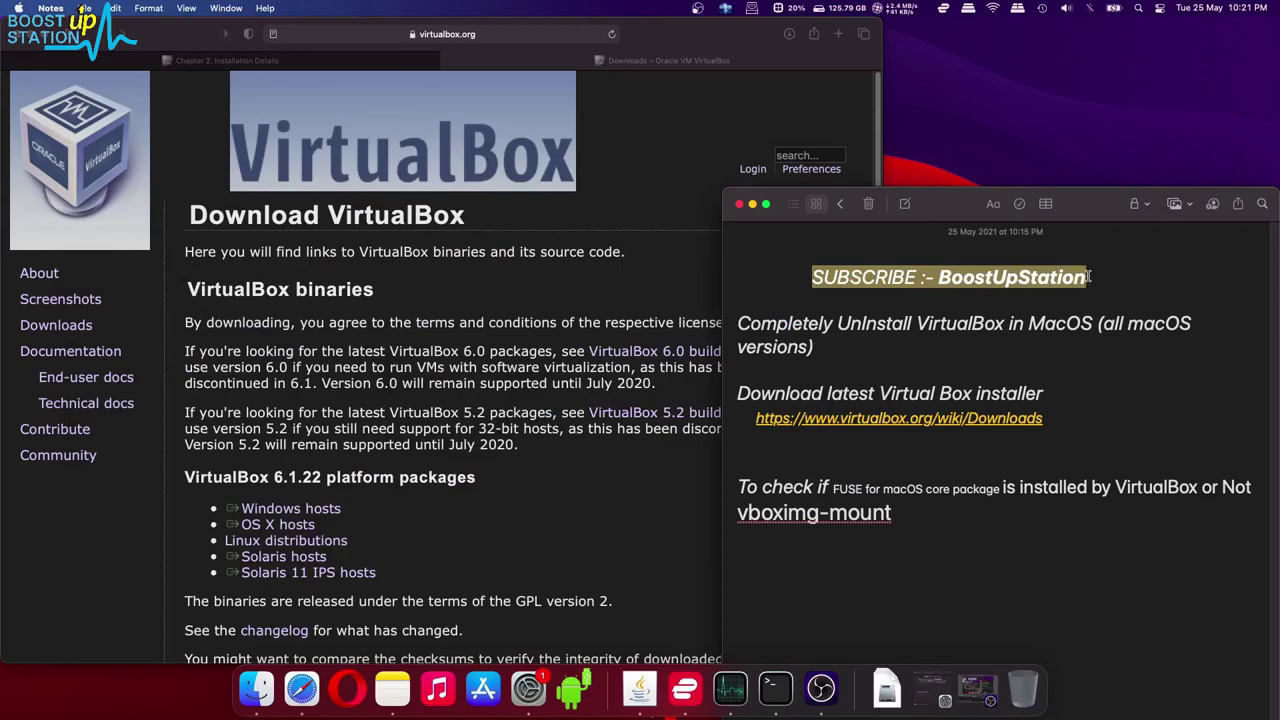